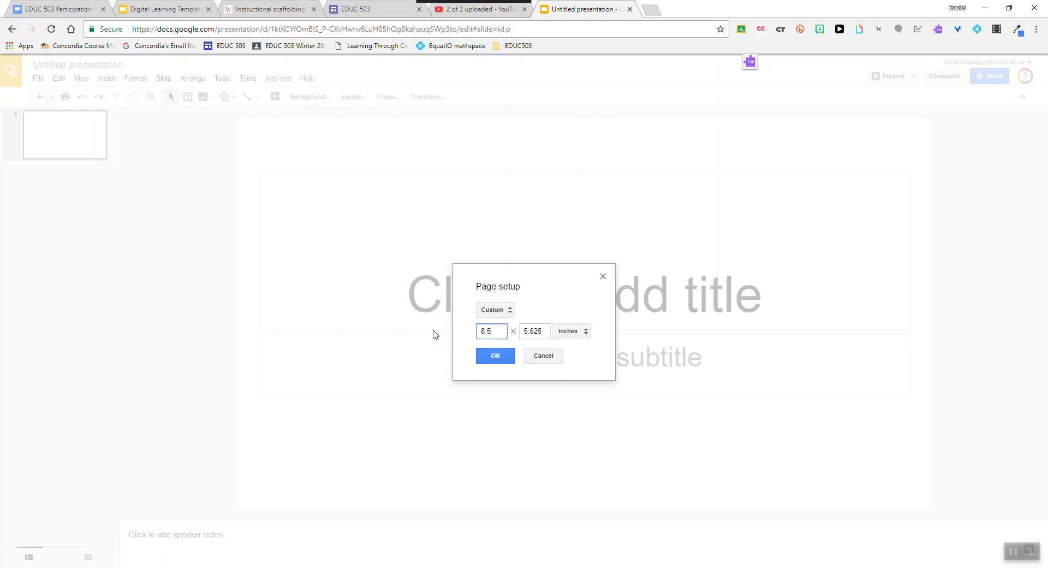
Step: Set the custom page height to 11 inches and apply the 8.5 × 11 inch page size
{"action": "key", "text": "Tab"}
{"action": "type", "text": "11"}
{"action": "left_click", "coordinate": [574, 332]}
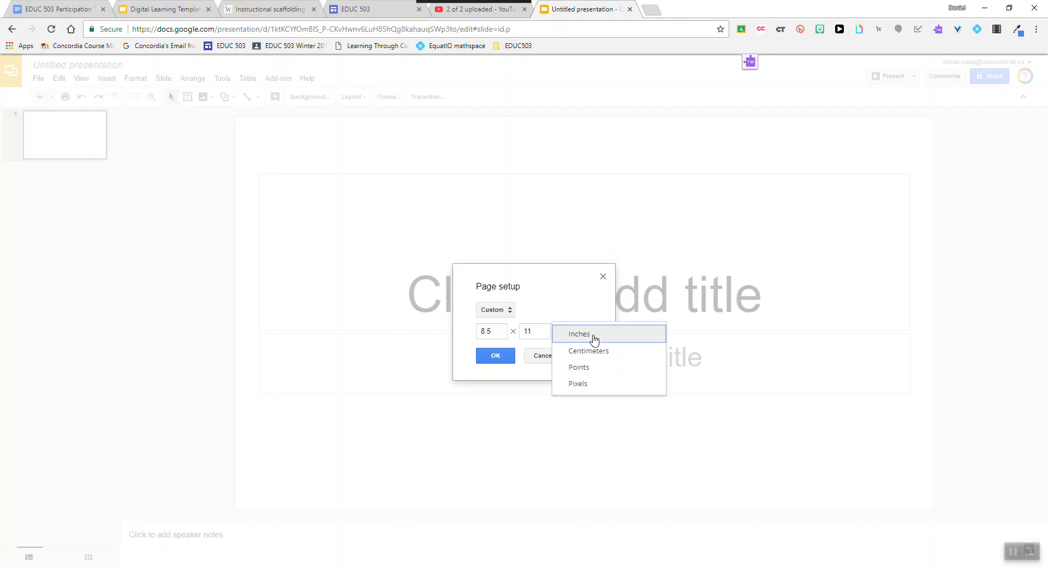
{"action": "left_click", "coordinate": [581, 331]}
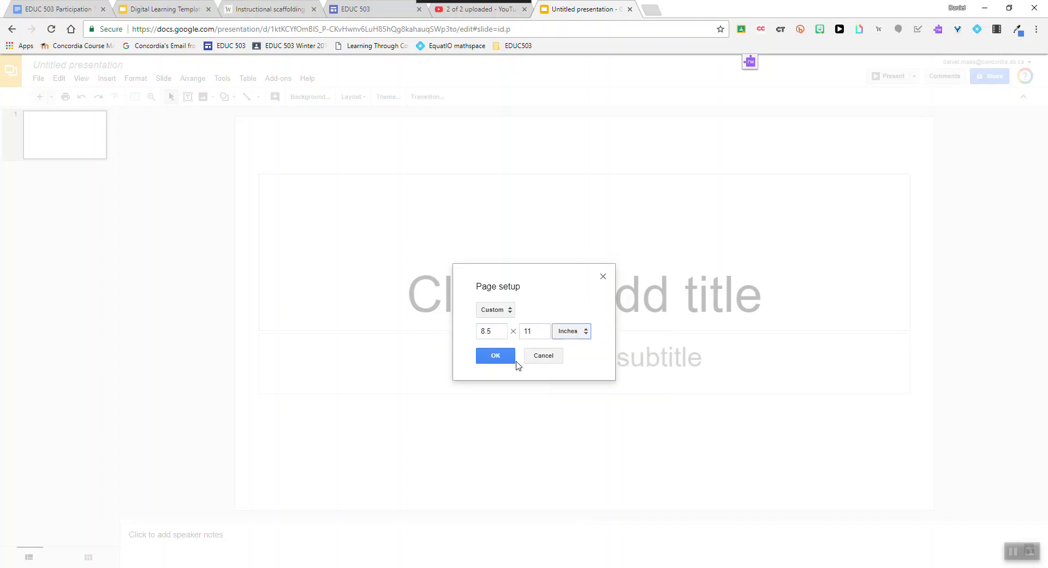
{"action": "left_click", "coordinate": [493, 356]}
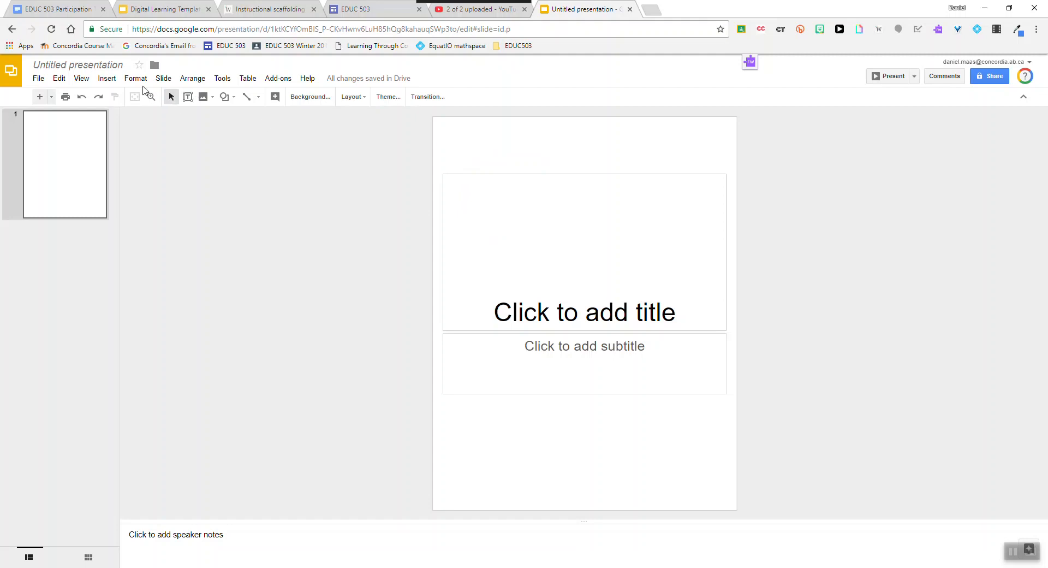
Step: Search the web images for "forest" and set the photo of tall pines with a grassy path as the slide background
{"action": "left_click", "coordinate": [301, 99]}
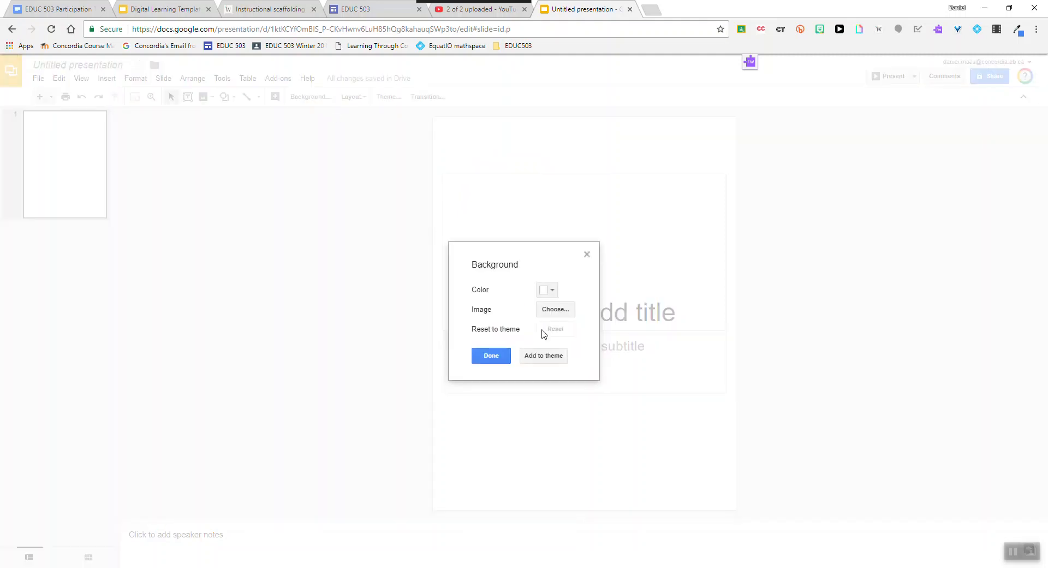
{"action": "left_click", "coordinate": [555, 310]}
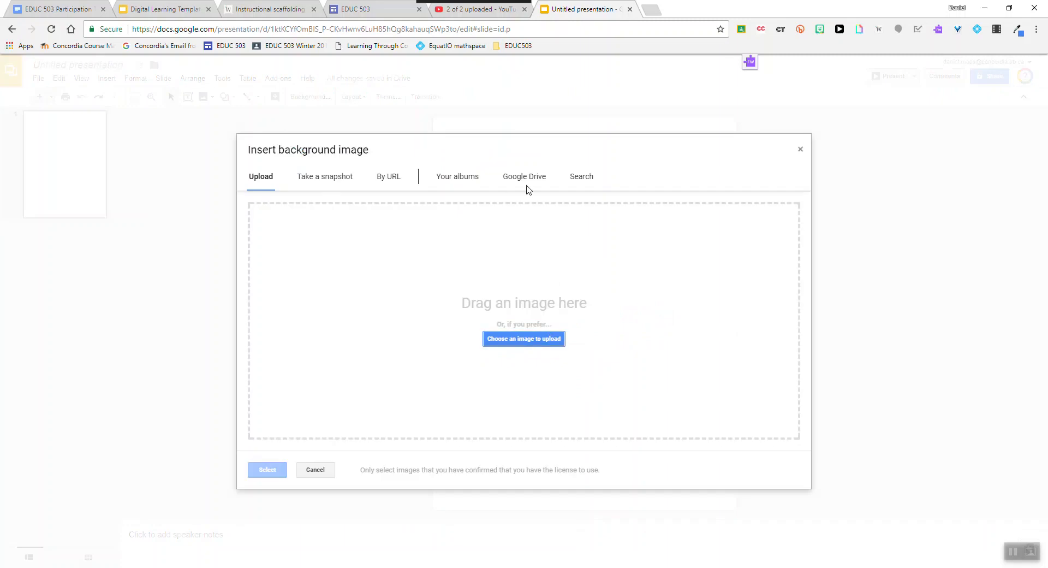
{"action": "left_click", "coordinate": [573, 180]}
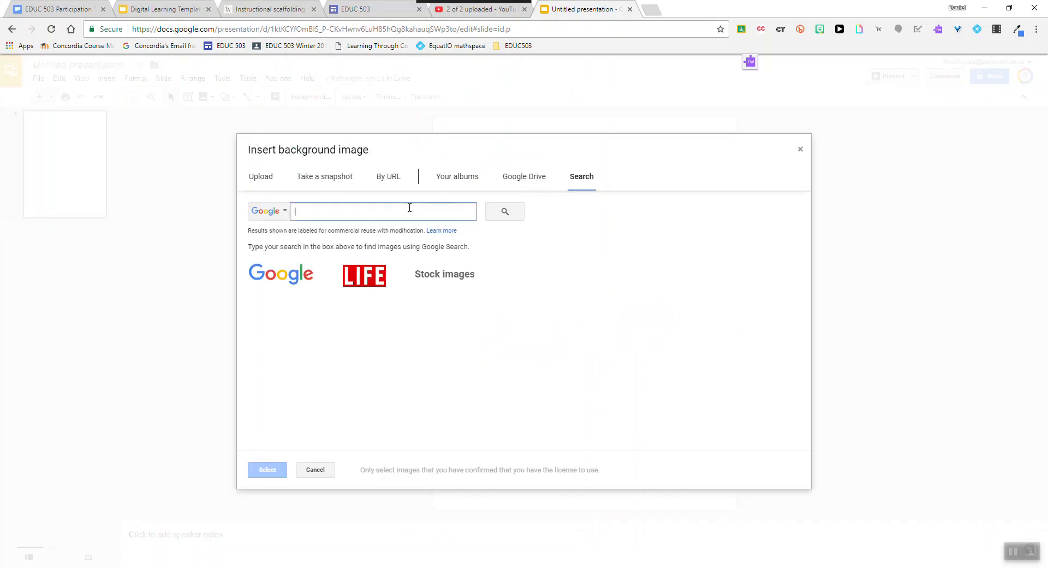
{"action": "type", "text": "forest"}
{"action": "key", "text": "Return"}
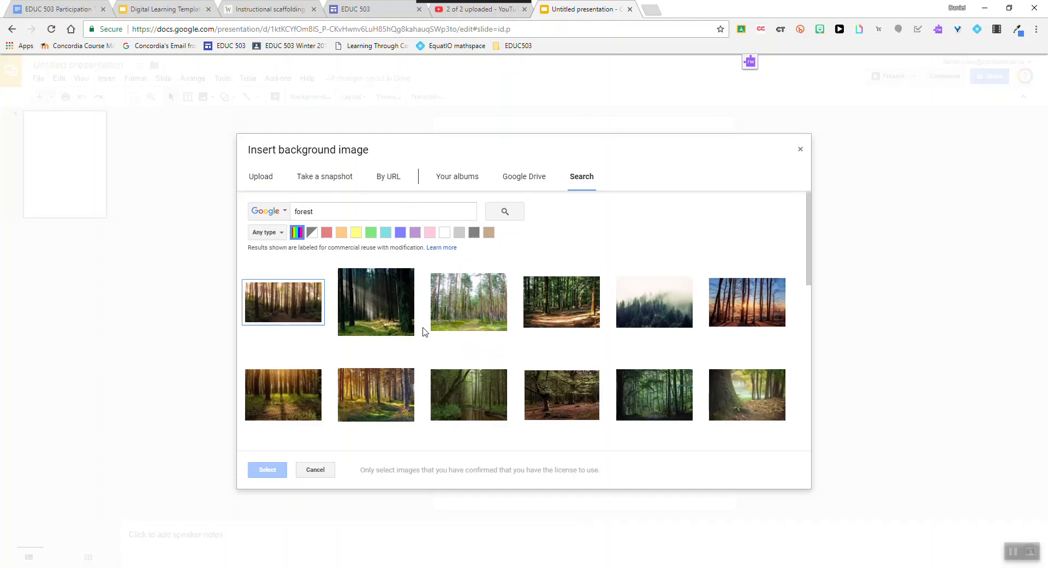
{"action": "left_click", "coordinate": [470, 317]}
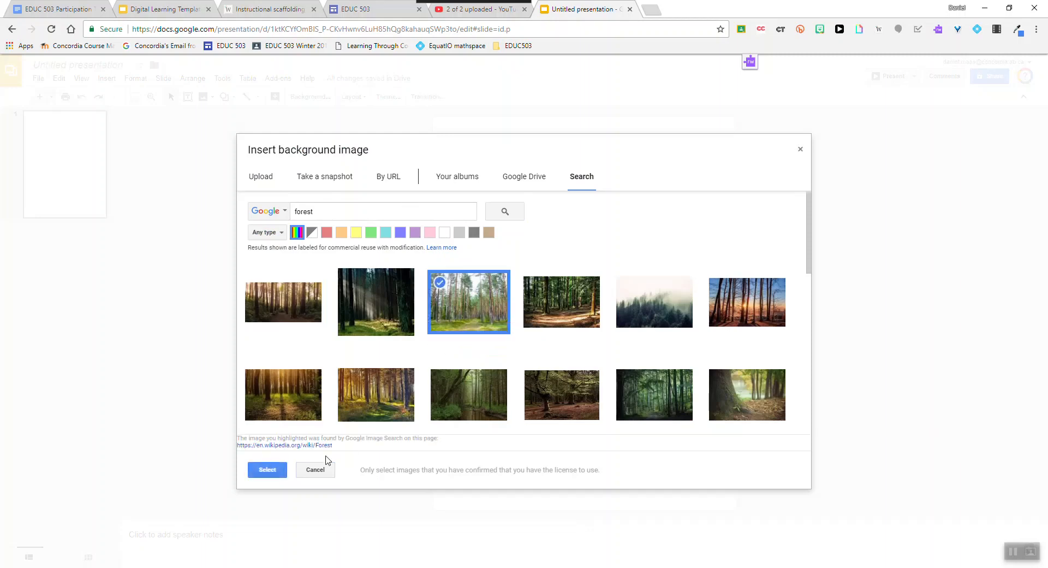
{"action": "left_click", "coordinate": [266, 469]}
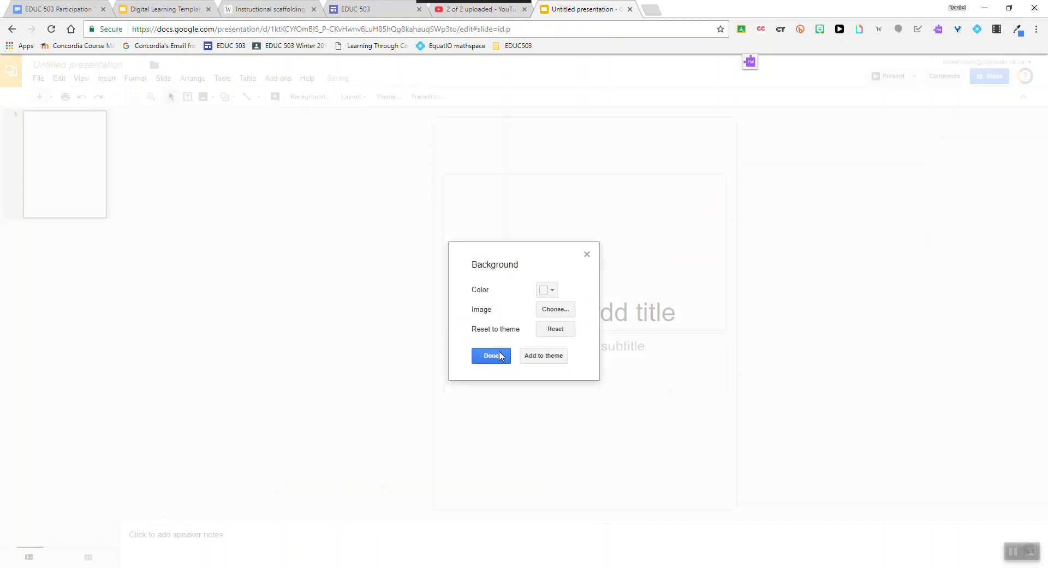
{"action": "left_click", "coordinate": [498, 355]}
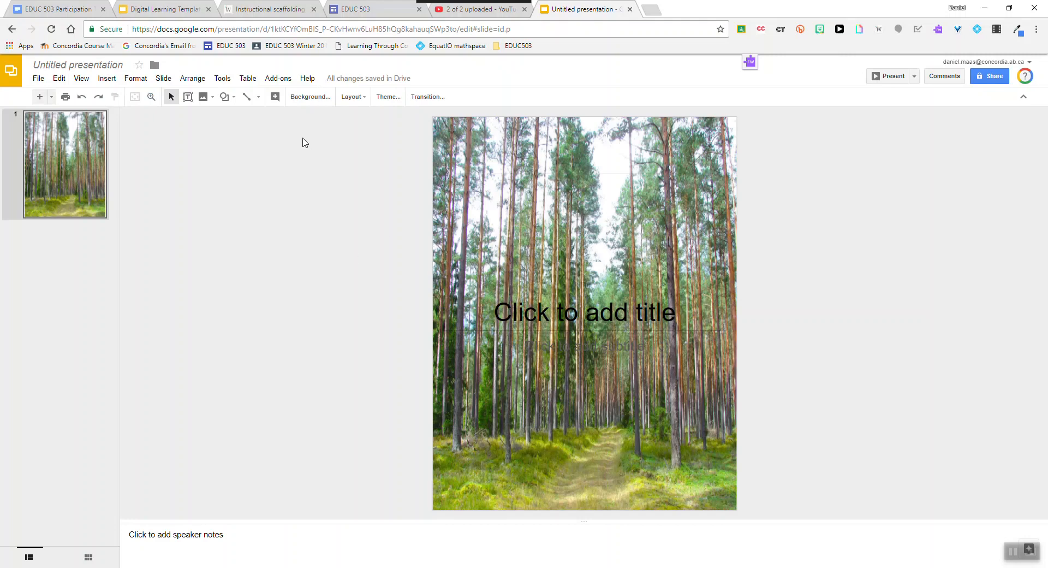
Step: Draw a rectangle covering the whole slide and align its left edge with the page edge
{"action": "left_click", "coordinate": [228, 100]}
{"action": "mouse_move", "coordinate": [238, 116]}
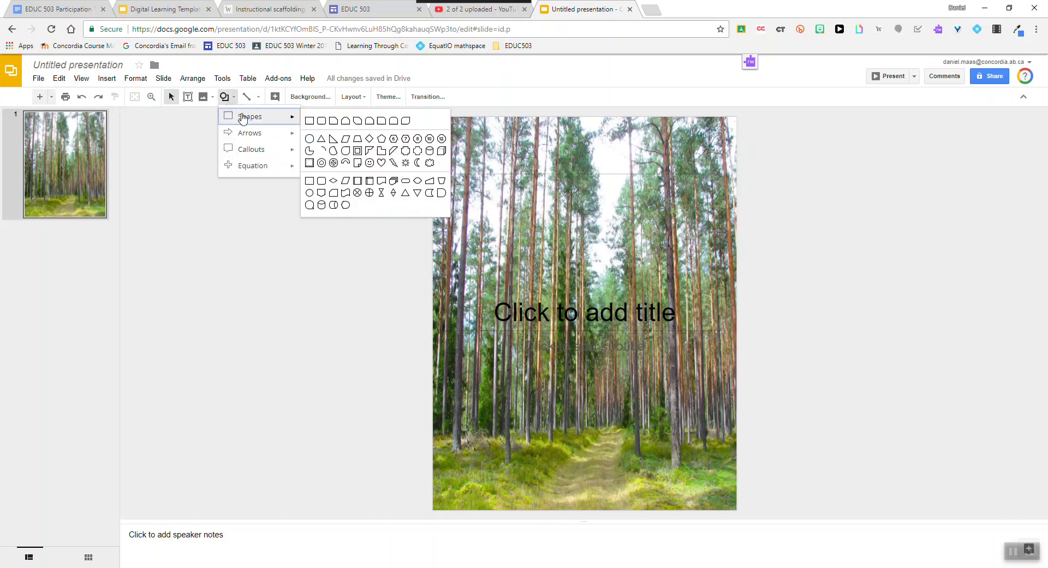
{"action": "left_click", "coordinate": [309, 121]}
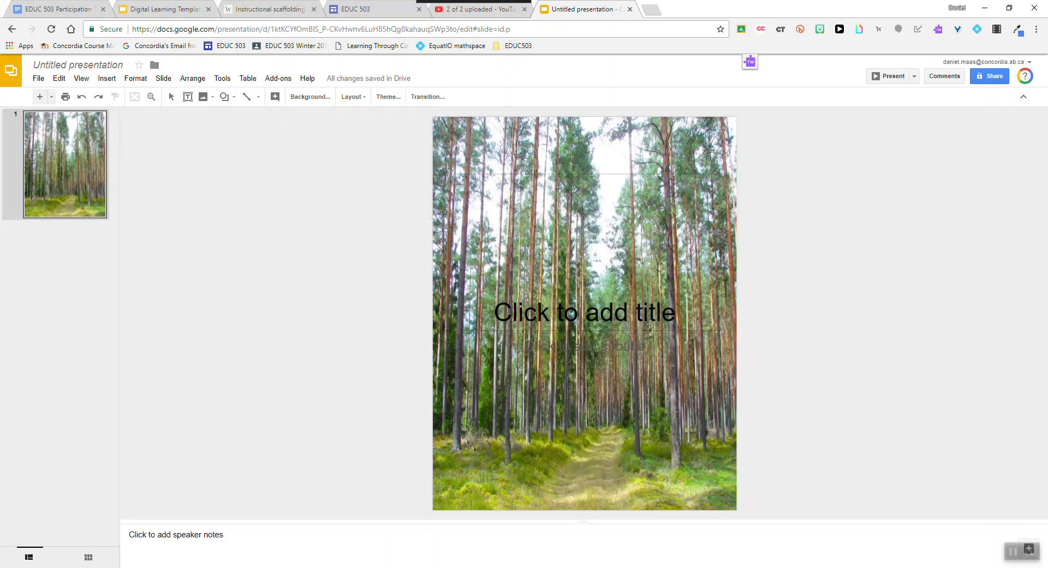
{"action": "mouse_move", "coordinate": [434, 116]}
{"action": "left_mouse_down"}
{"action": "mouse_move", "coordinate": [502, 189]}
{"action": "mouse_move", "coordinate": [615, 230]}
{"action": "mouse_move", "coordinate": [687, 349]}
{"action": "mouse_move", "coordinate": [722, 499]}
{"action": "mouse_move", "coordinate": [736, 508]}
{"action": "left_mouse_up"}
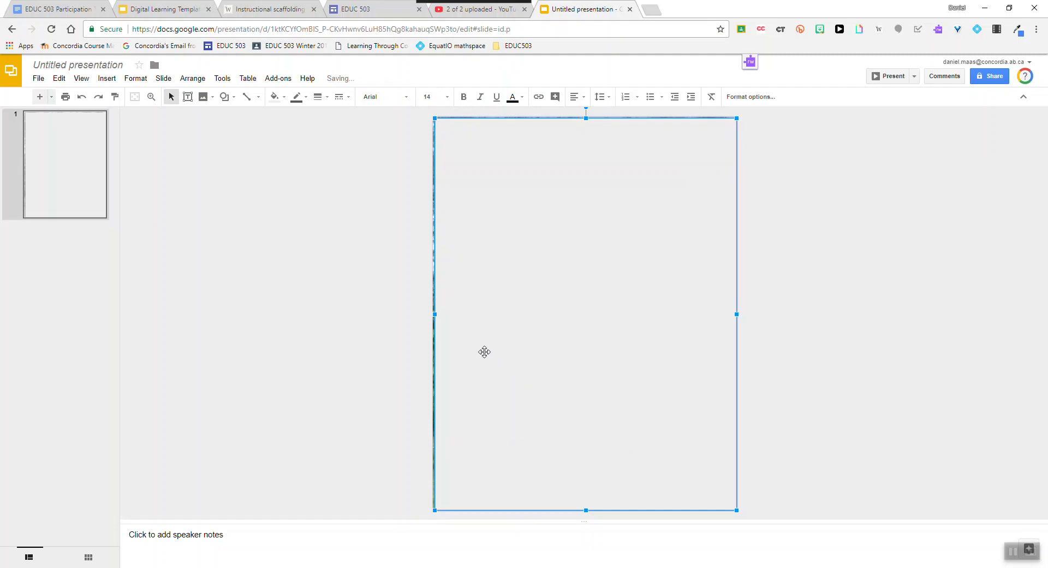
{"action": "left_click_drag", "start_coordinate": [433, 314], "coordinate": [432, 313]}
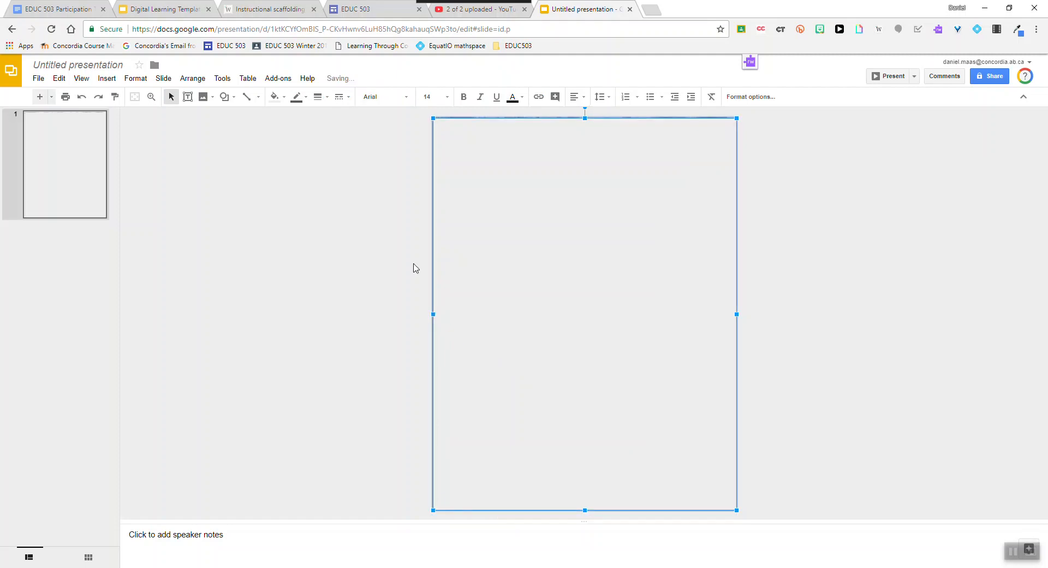
Step: Make the page-sized rectangle's fill transparent and set its border weight to 24px
{"action": "left_click", "coordinate": [283, 98]}
{"action": "left_click", "coordinate": [313, 142]}
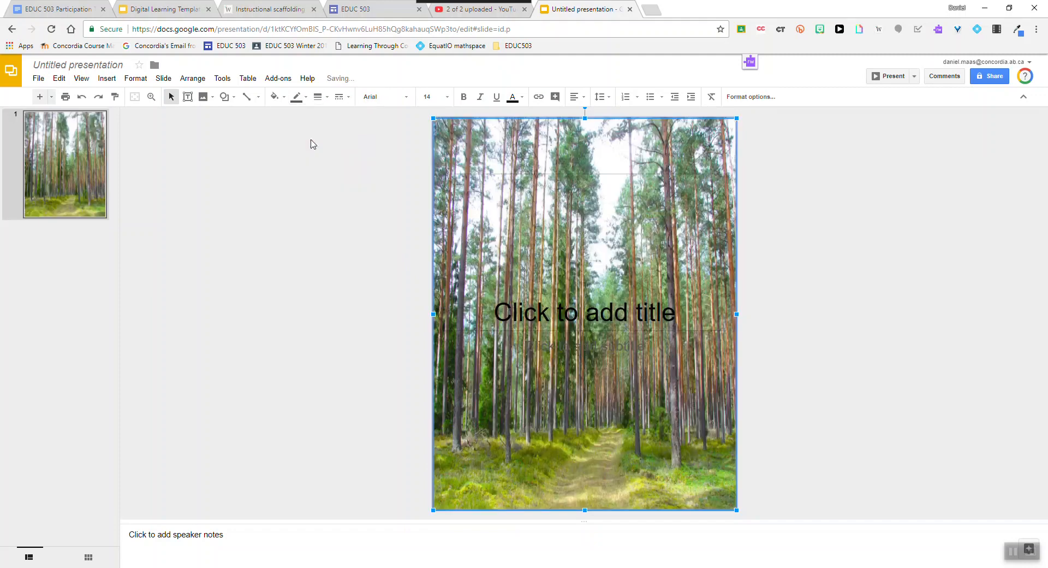
{"action": "left_click", "coordinate": [323, 99]}
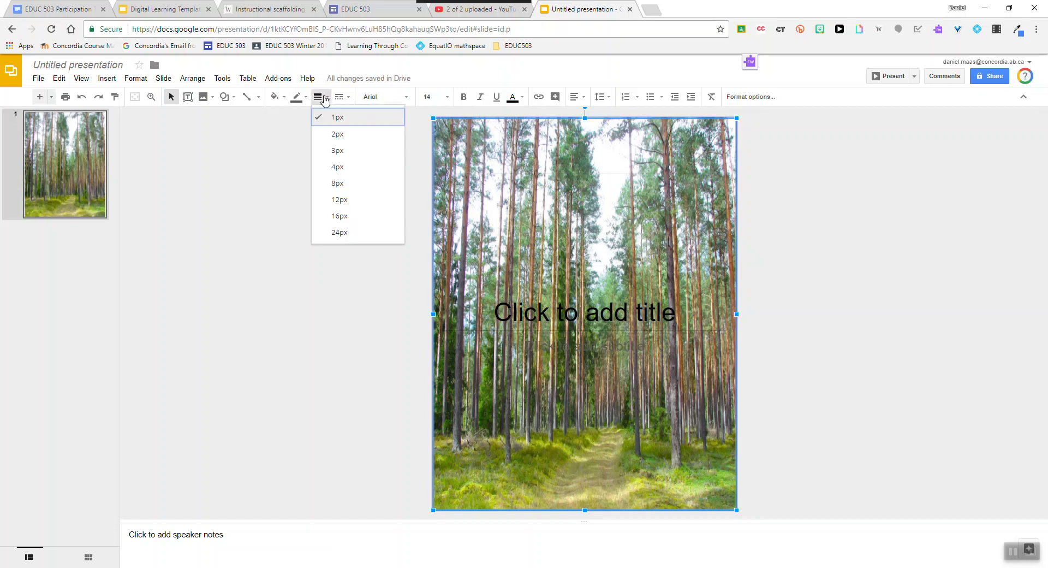
{"action": "left_click", "coordinate": [352, 218]}
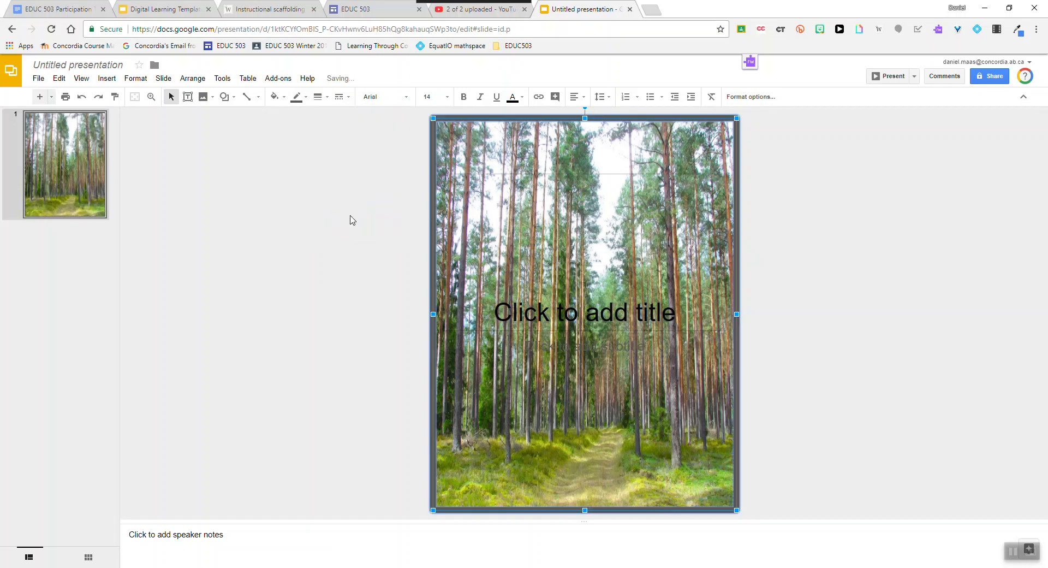
{"action": "left_click", "coordinate": [324, 99]}
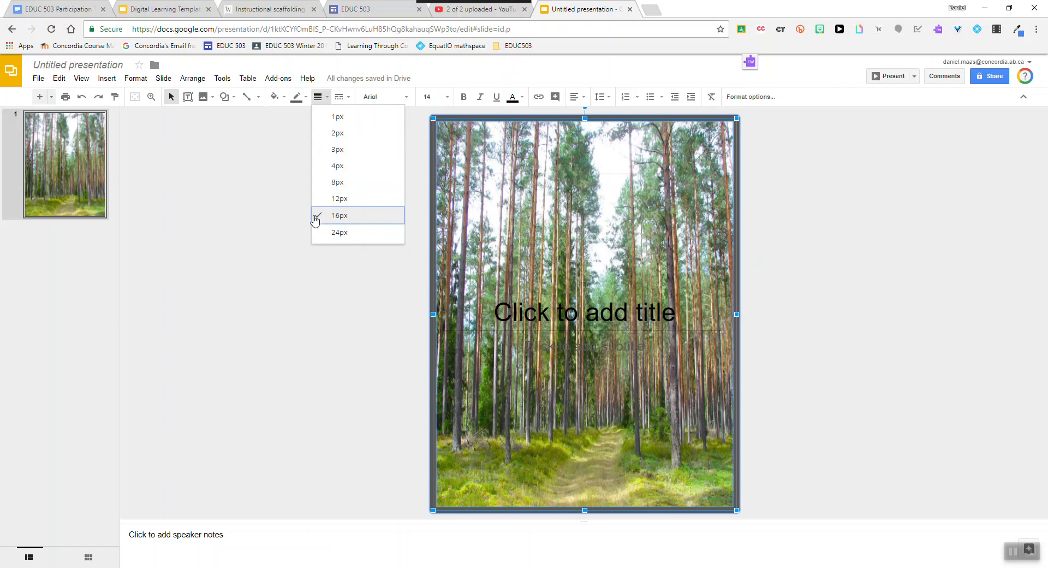
{"action": "left_click", "coordinate": [334, 233]}
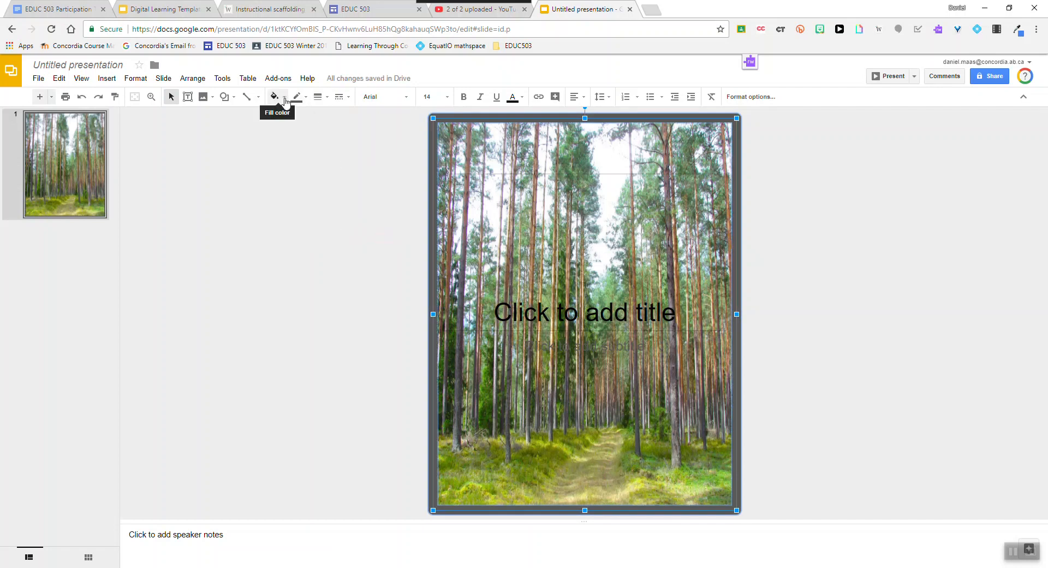
Step: Colour the page-sized rectangle's border dark yellow
{"action": "left_click", "coordinate": [305, 102]}
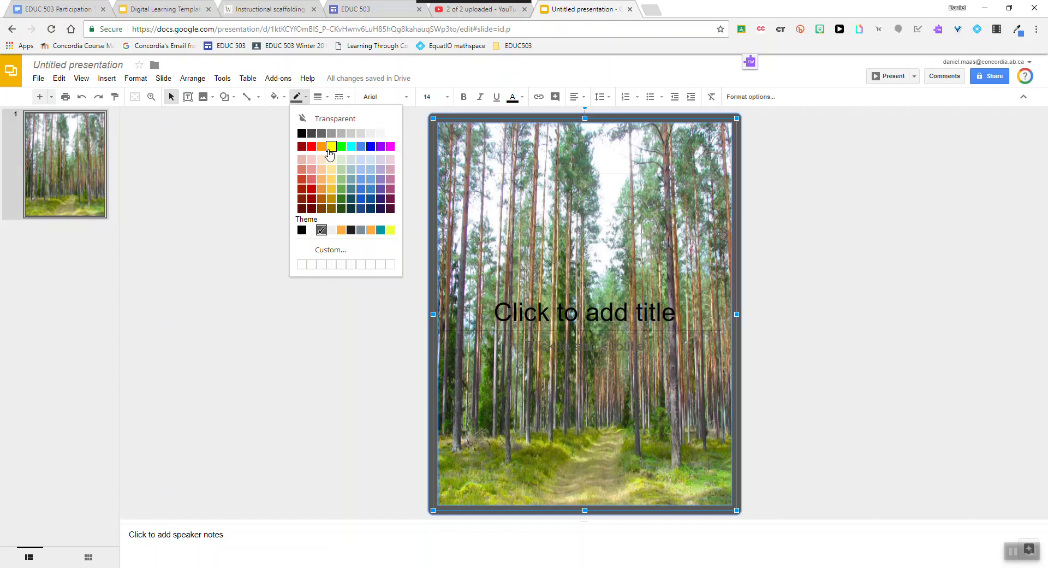
{"action": "left_click", "coordinate": [331, 169]}
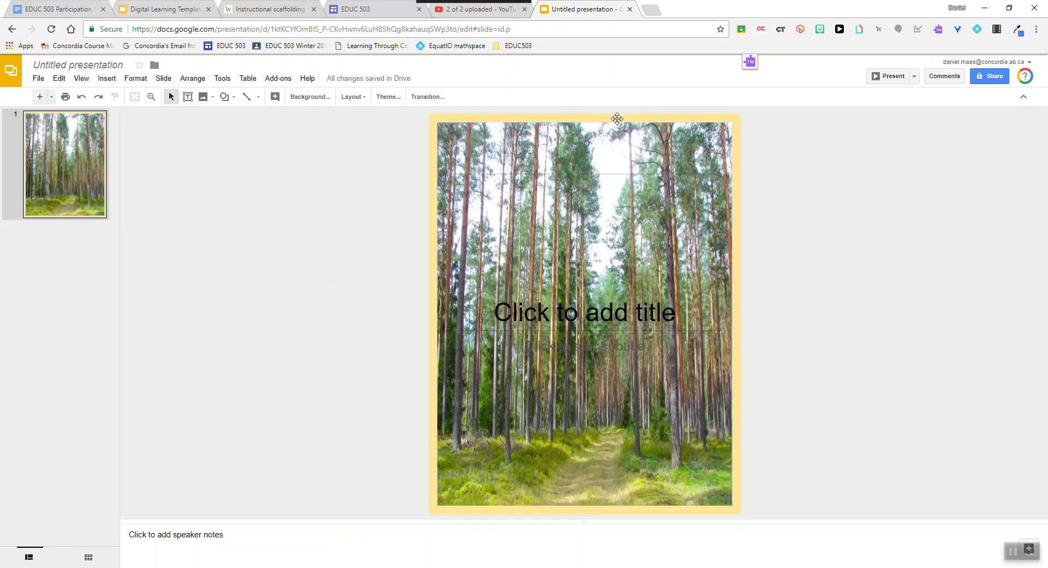
{"action": "left_click", "coordinate": [300, 98]}
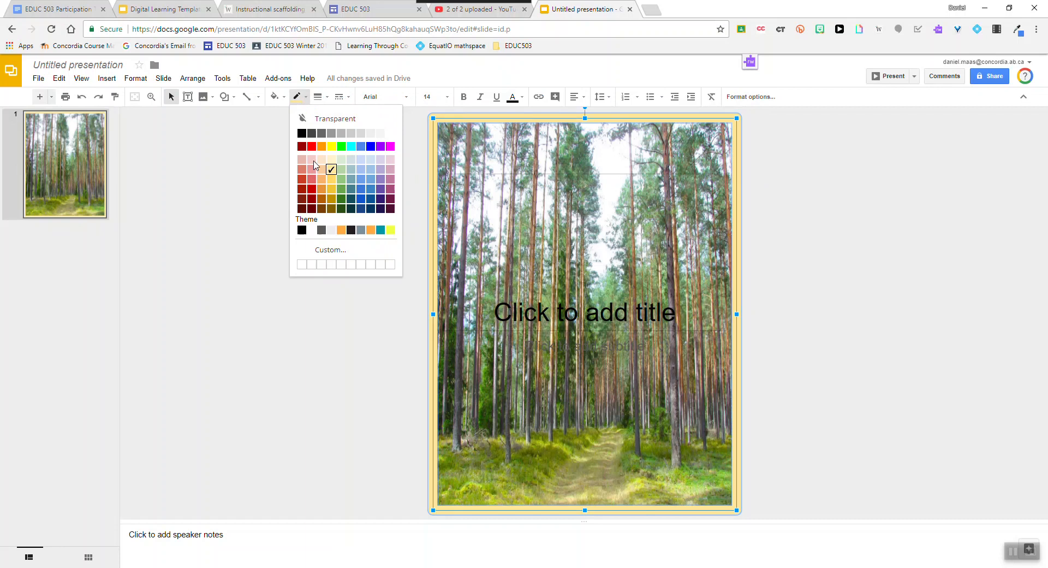
{"action": "left_click", "coordinate": [333, 199]}
{"action": "left_click", "coordinate": [841, 209]}
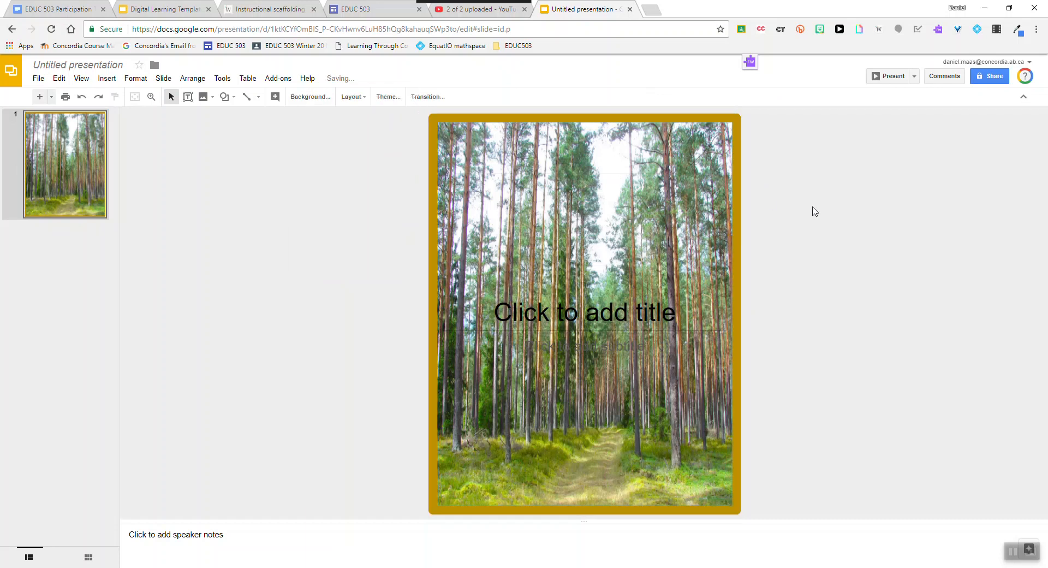
{"action": "left_click", "coordinate": [573, 306]}
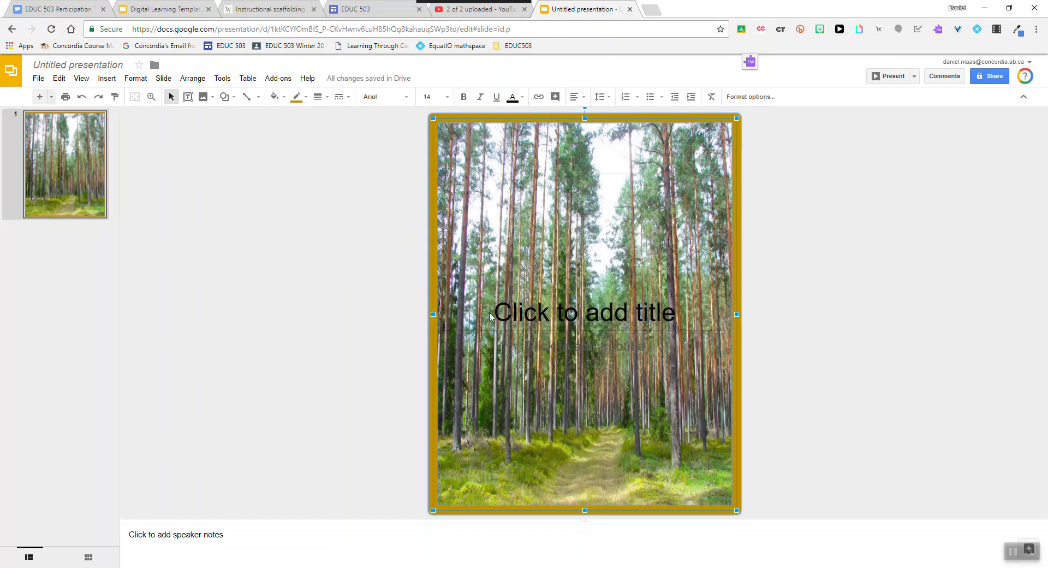
{"action": "left_click_drag", "start_coordinate": [513, 318], "coordinate": [504, 312]}
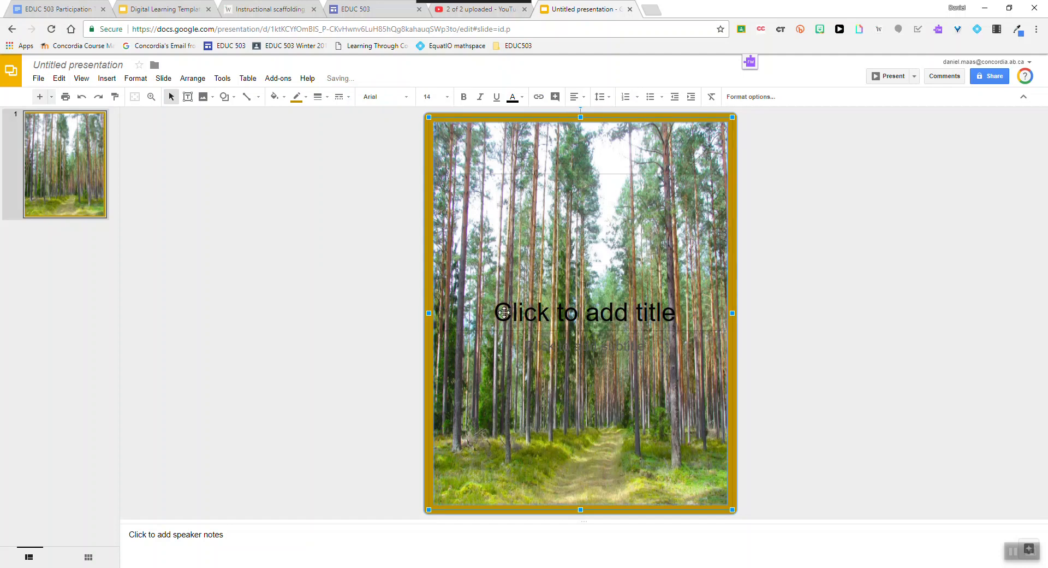
{"action": "key", "text": "ctrl+z"}
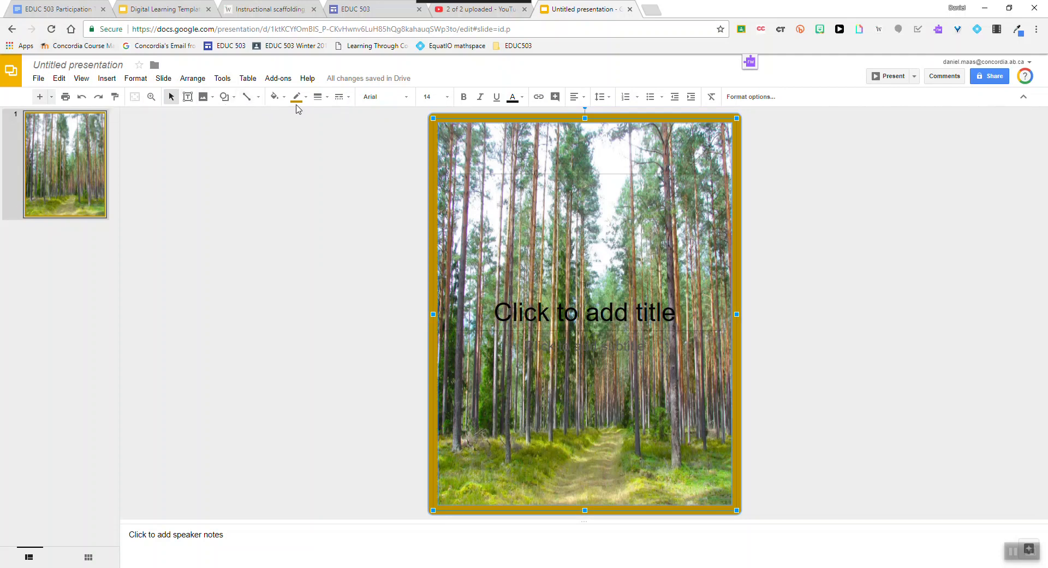
Step: Add a wide text box across the top of the page inside the border, reading "Forest Weekly Magazine"
{"action": "left_click", "coordinate": [187, 97]}
{"action": "left_click_drag", "start_coordinate": [455, 135], "coordinate": [716, 181]}
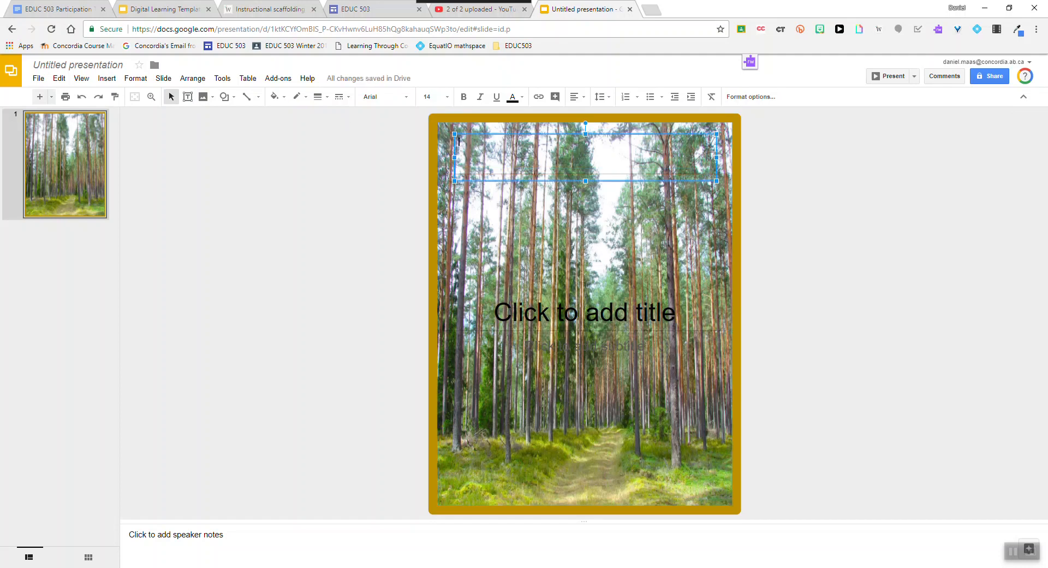
{"action": "type", "text": "Forest Weekly Maga"}
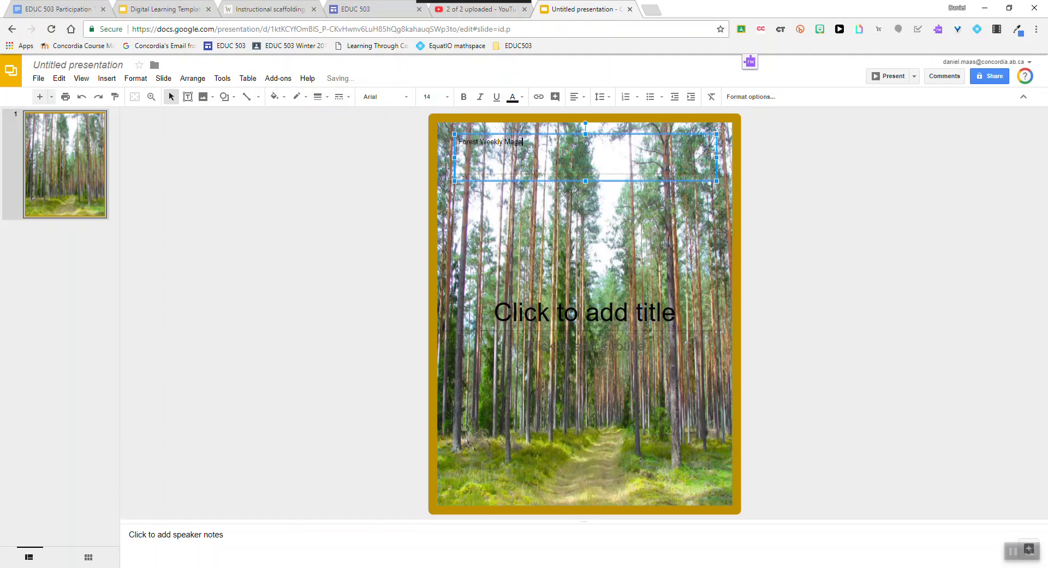
{"action": "type", "text": "zine"}
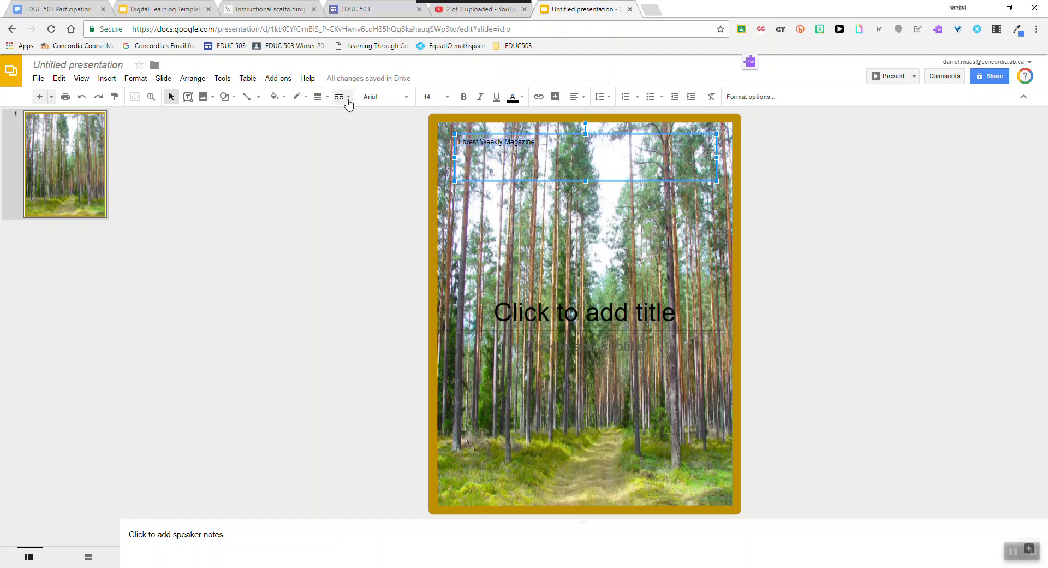
Step: Format the "Forest Weekly Magazine" text in the Pacifico font at size 48
{"action": "left_click", "coordinate": [429, 97]}
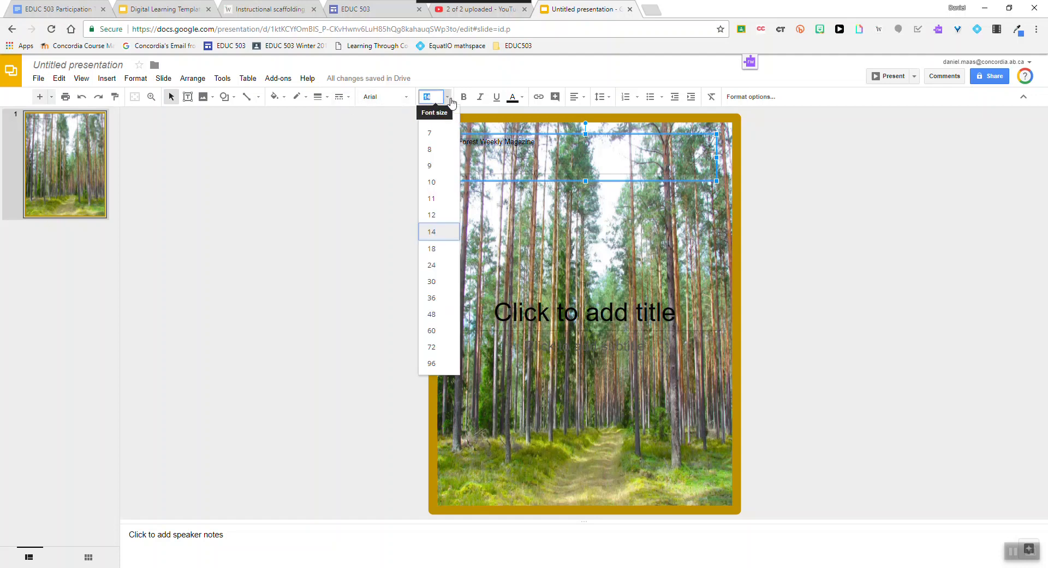
{"action": "left_click", "coordinate": [439, 305]}
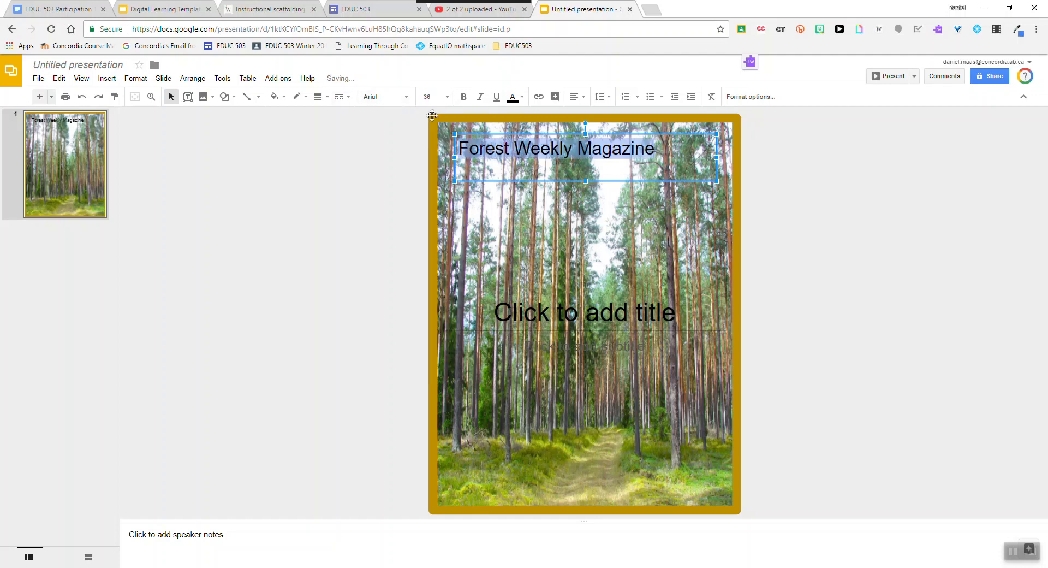
{"action": "left_click", "coordinate": [451, 98]}
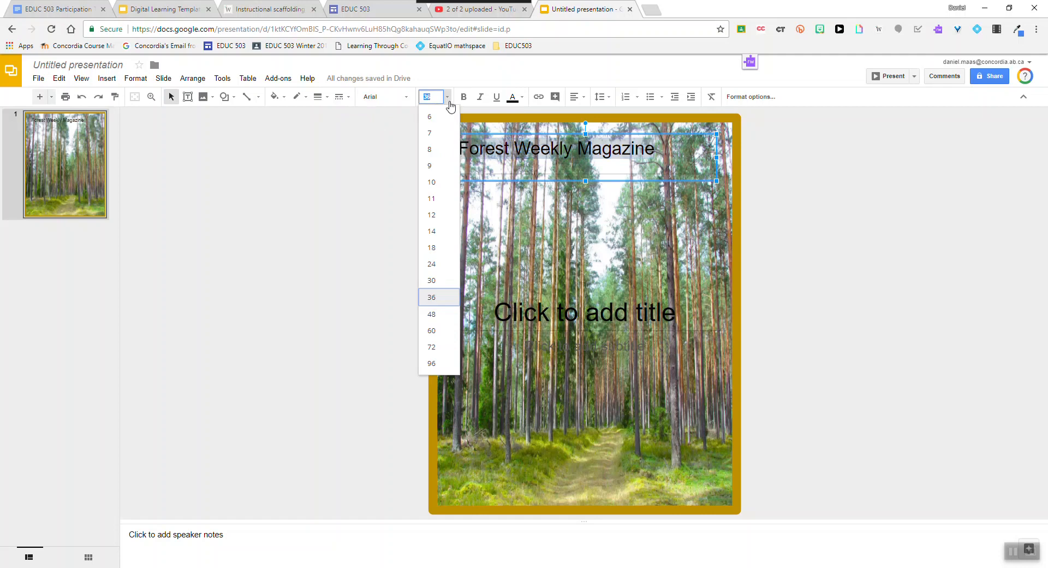
{"action": "left_click", "coordinate": [437, 313]}
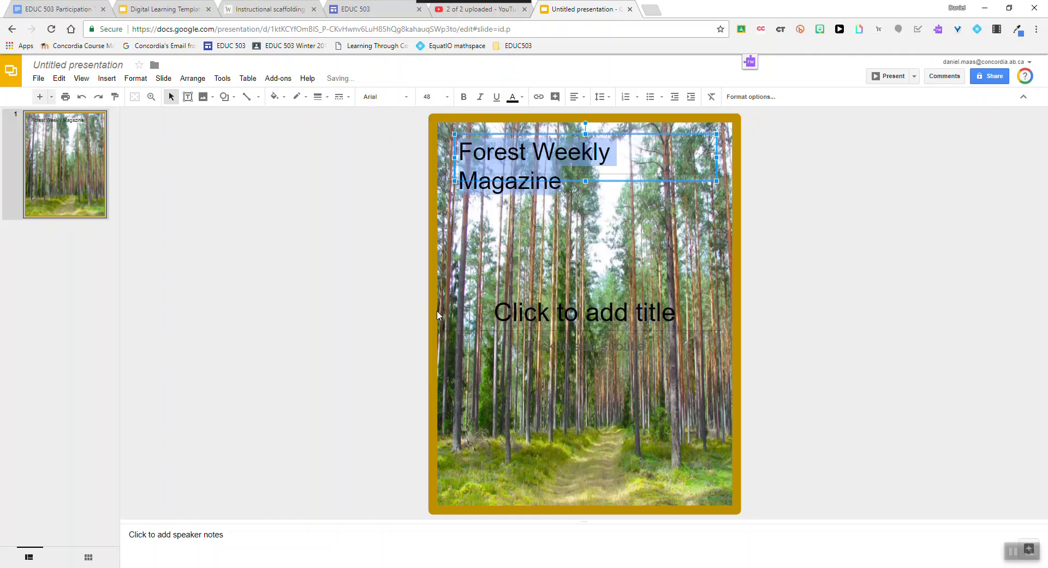
{"action": "left_click", "coordinate": [408, 97]}
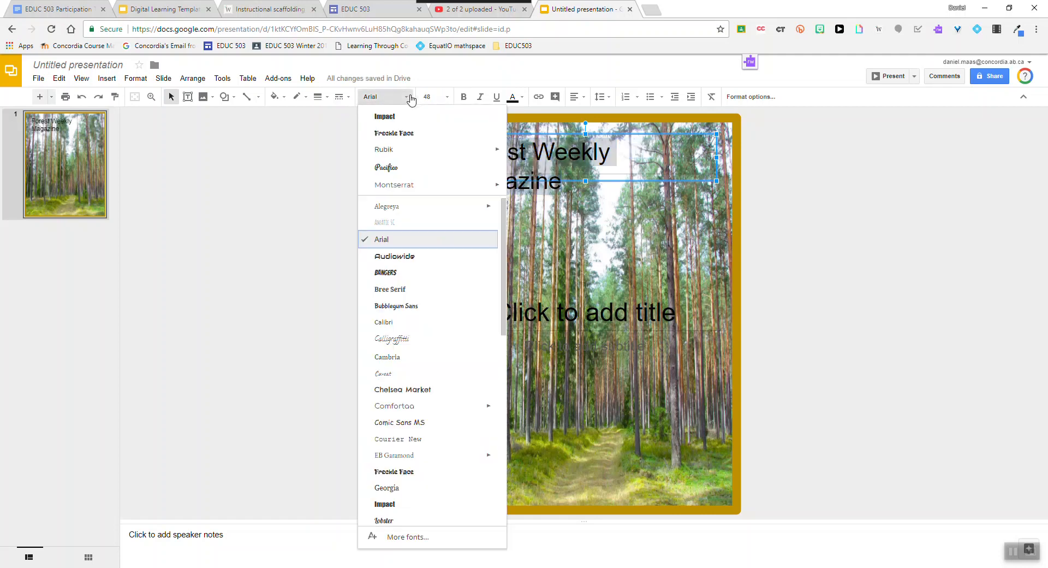
{"action": "left_click", "coordinate": [389, 168]}
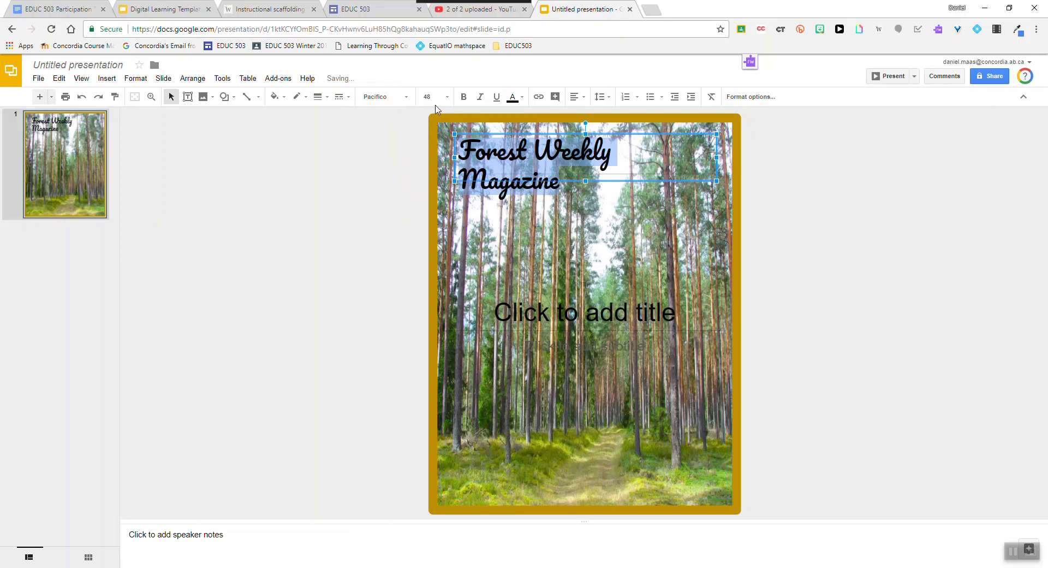
Step: Colour the title text bright green and widen its text box so "Forest Weekly Magazine" fits on one line, centred within the border
{"action": "left_click", "coordinate": [513, 99]}
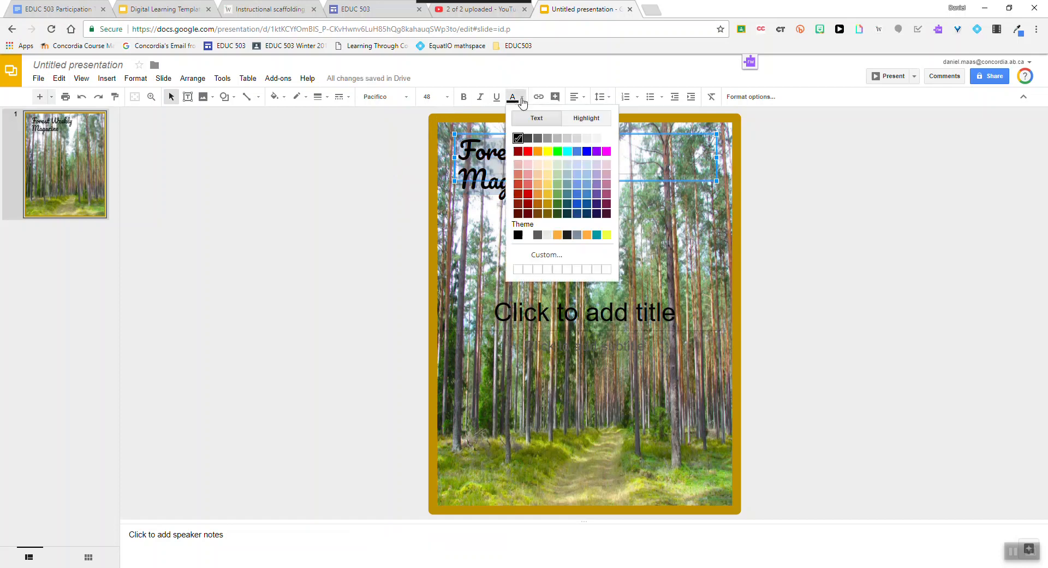
{"action": "left_click", "coordinate": [558, 152]}
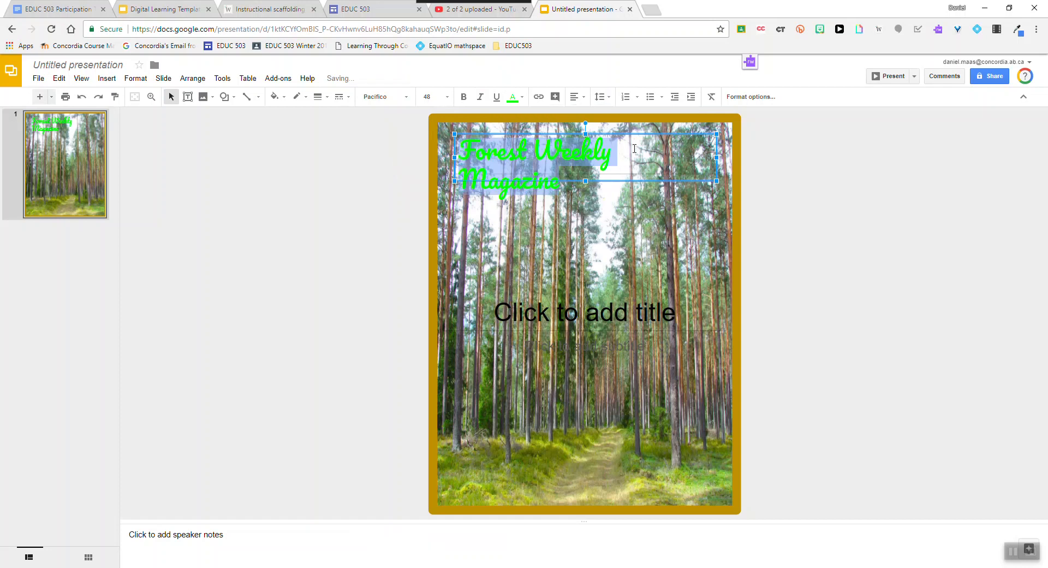
{"action": "left_click_drag", "start_coordinate": [718, 157], "coordinate": [730, 156]}
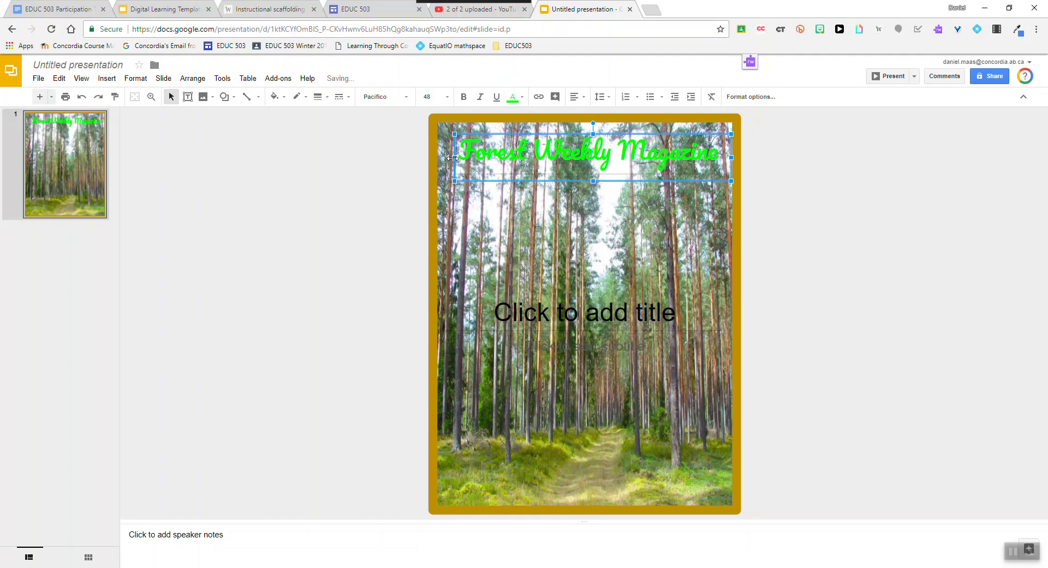
{"action": "left_click_drag", "start_coordinate": [453, 155], "coordinate": [449, 155]}
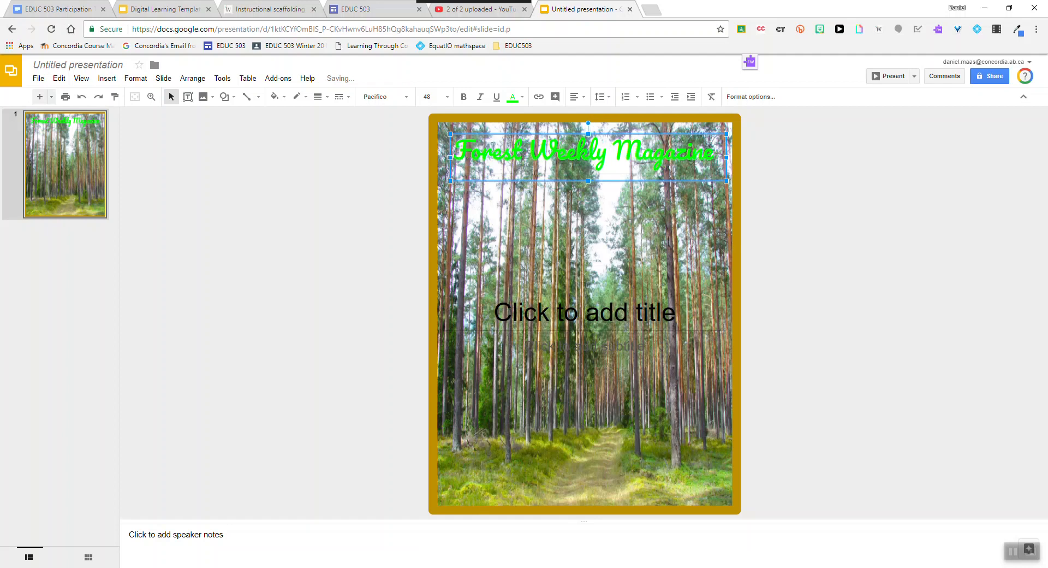
Step: Fill the title text box with solid light gray (#f3f3f3)
{"action": "left_click", "coordinate": [284, 100]}
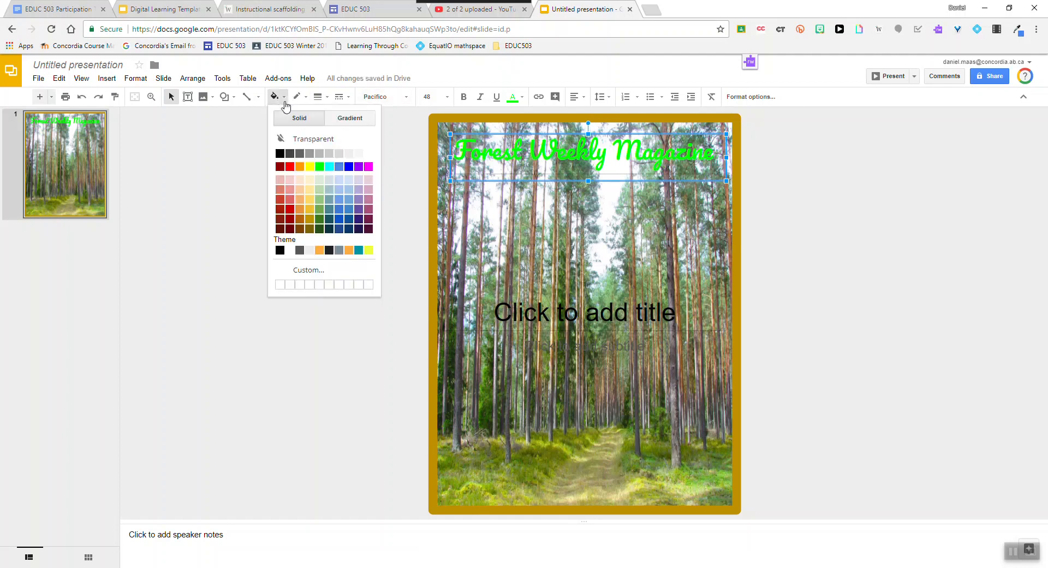
{"action": "left_click", "coordinate": [358, 153]}
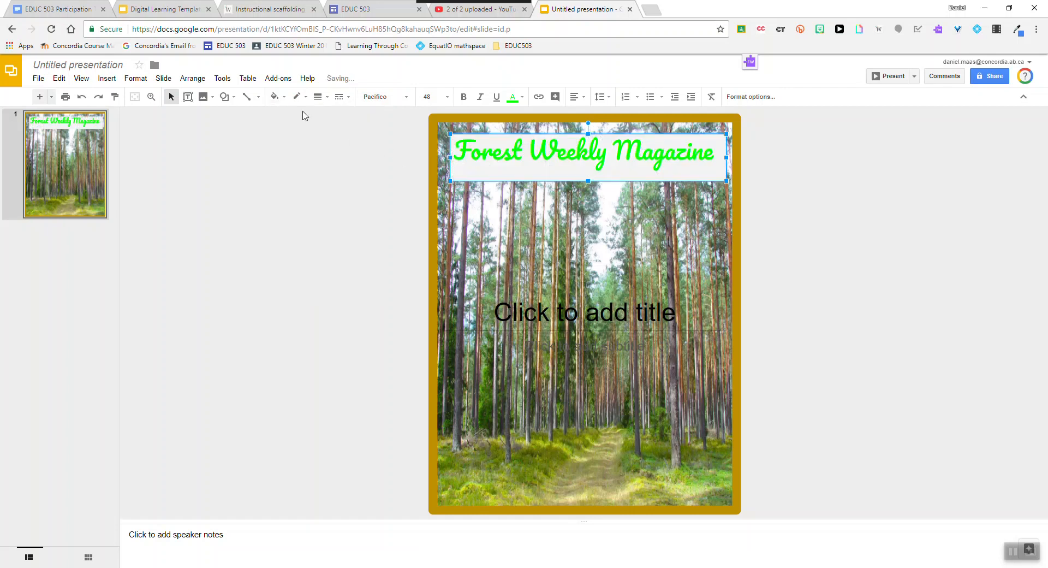
{"action": "left_click", "coordinate": [282, 99]}
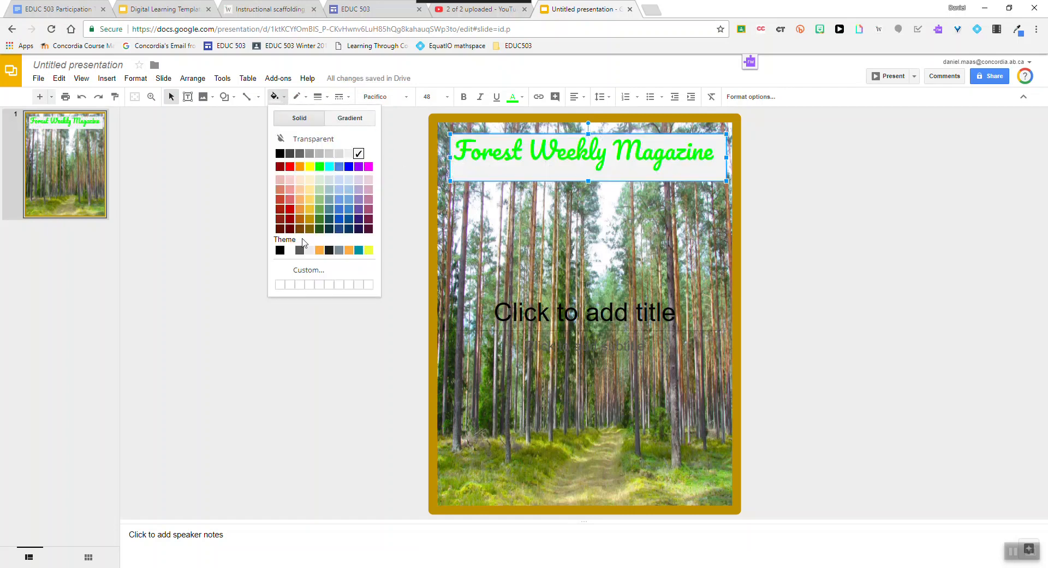
{"action": "left_click", "coordinate": [307, 272]}
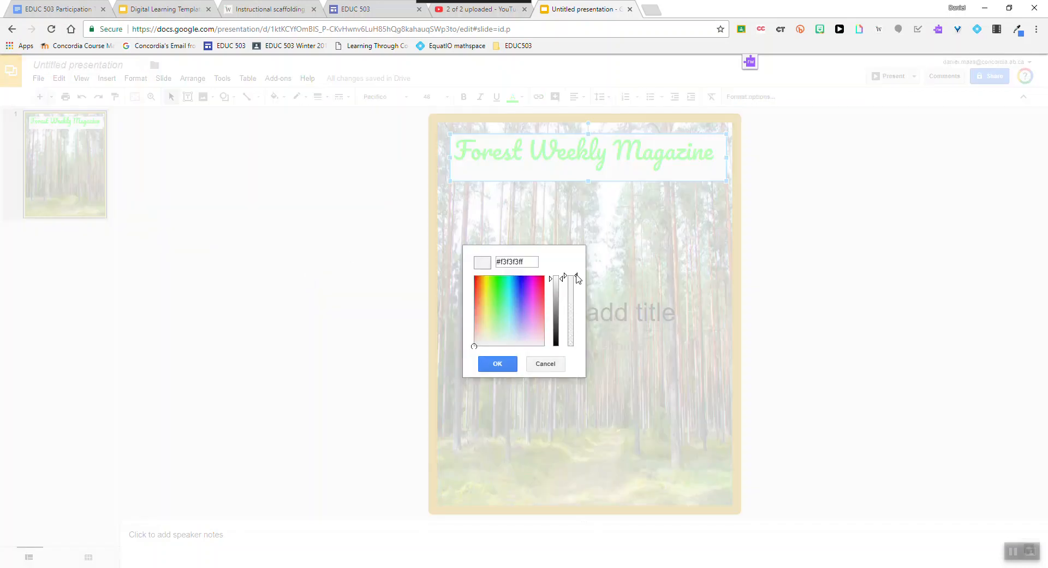
{"action": "left_click", "coordinate": [545, 363]}
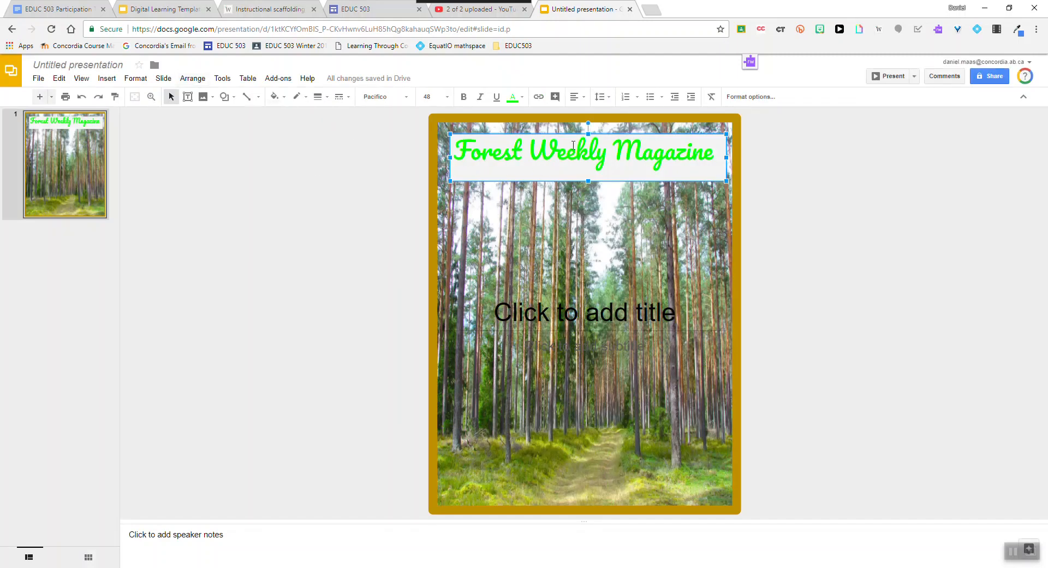
Step: Make the title text box's light gray fill partly transparent with a custom colour, fine-tuning the opacity to be slightly higher than #f3f3f3a1
{"action": "left_click", "coordinate": [284, 100]}
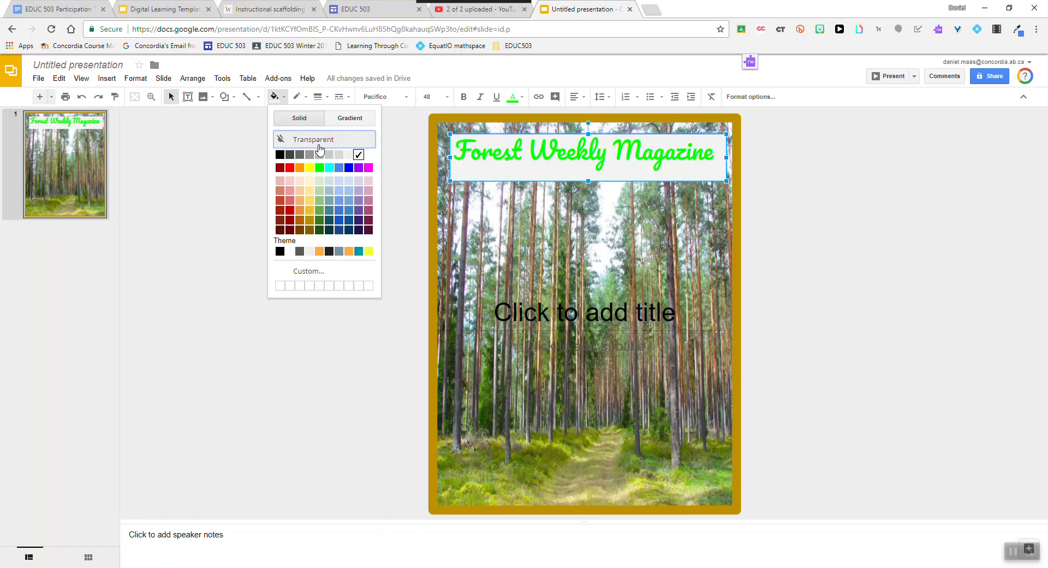
{"action": "left_click", "coordinate": [308, 271]}
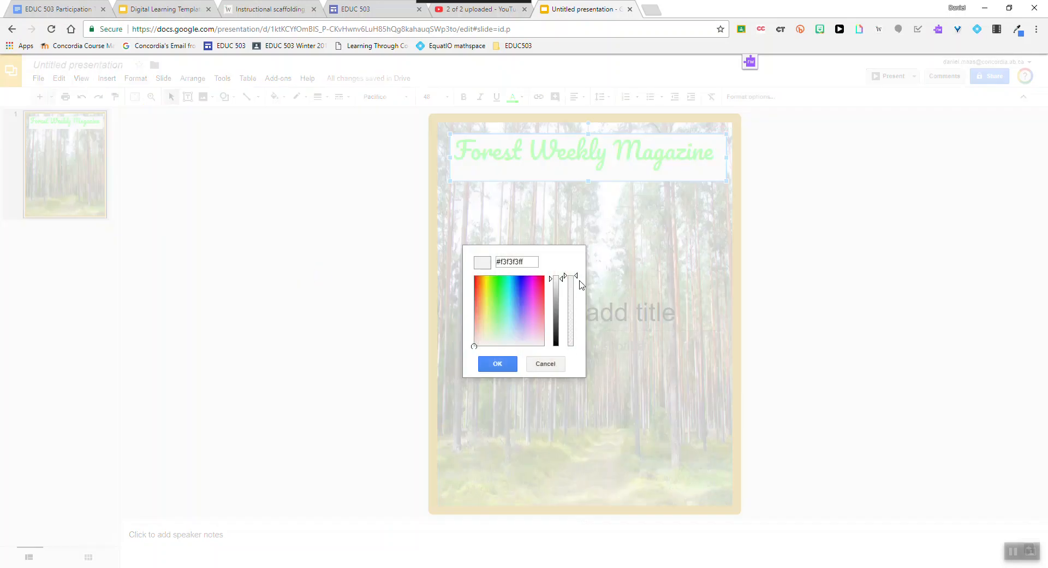
{"action": "left_click_drag", "start_coordinate": [578, 279], "coordinate": [579, 307]}
{"action": "left_click", "coordinate": [497, 363]}
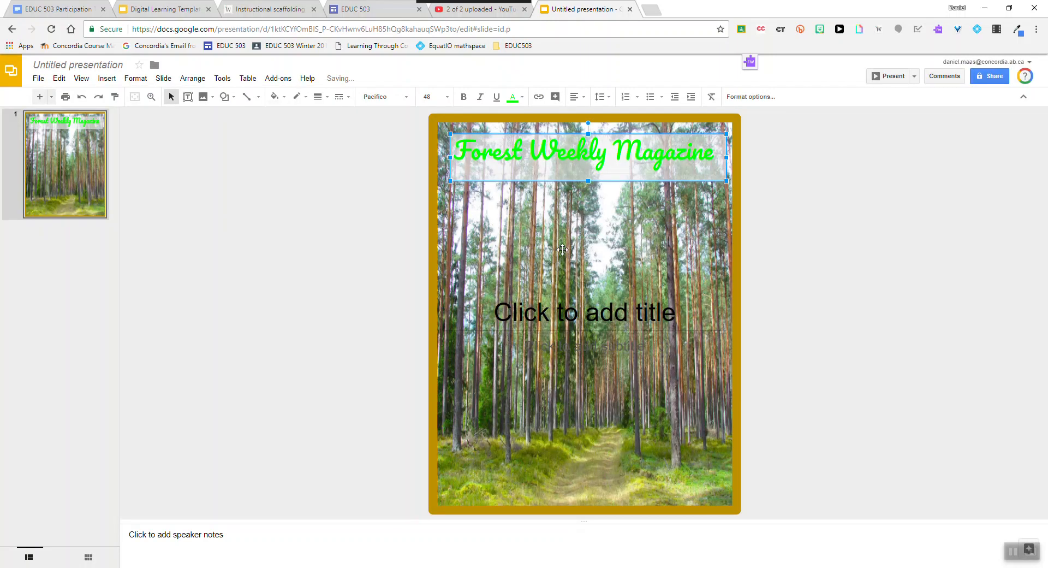
{"action": "left_click", "coordinate": [274, 96]}
{"action": "left_click", "coordinate": [311, 270]}
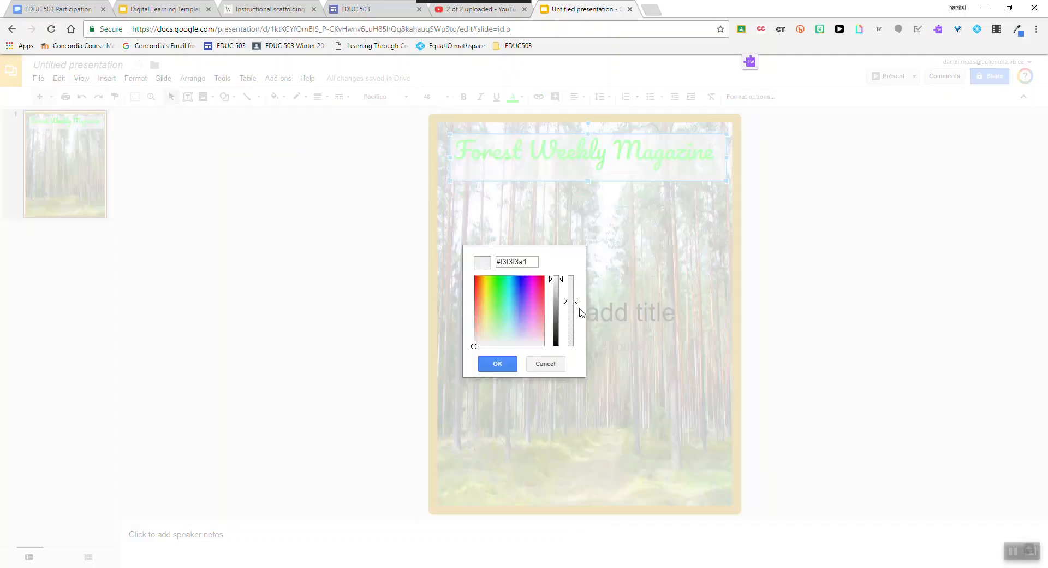
{"action": "left_click_drag", "start_coordinate": [577, 303], "coordinate": [572, 289]}
{"action": "left_click", "coordinate": [495, 363]}
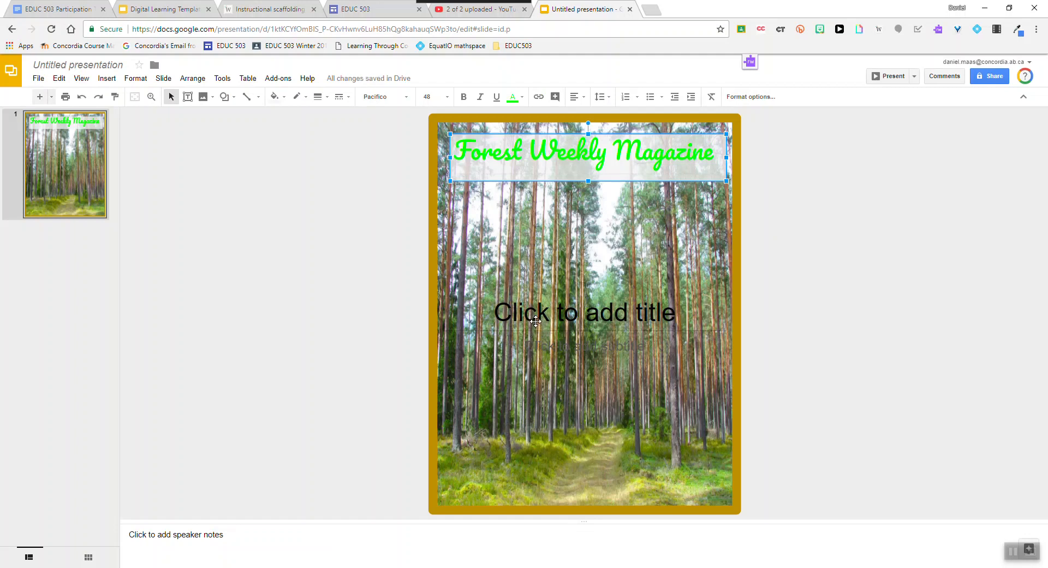
{"action": "left_click", "coordinate": [529, 317]}
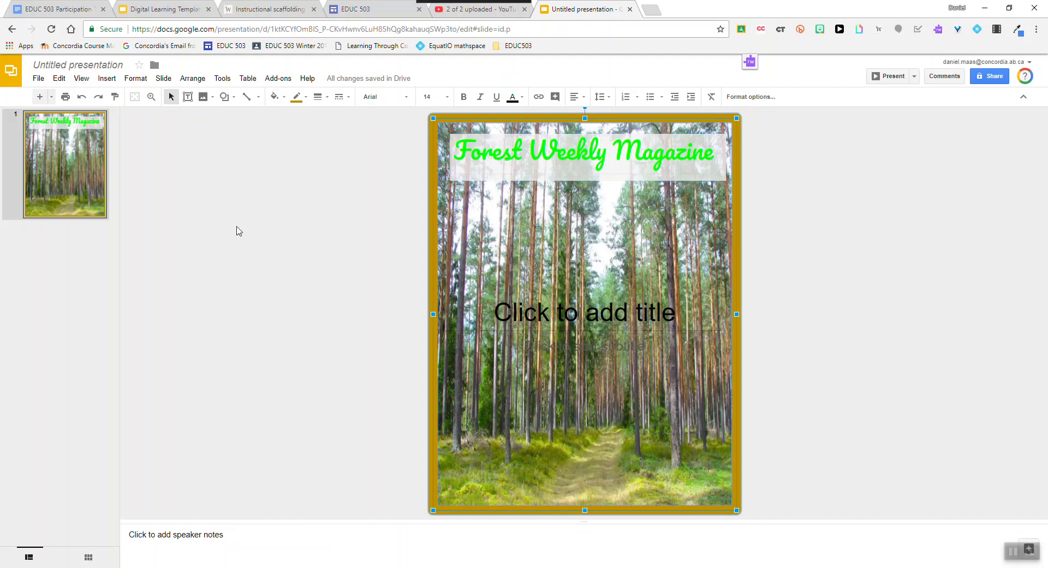
{"action": "left_click", "coordinate": [105, 81]}
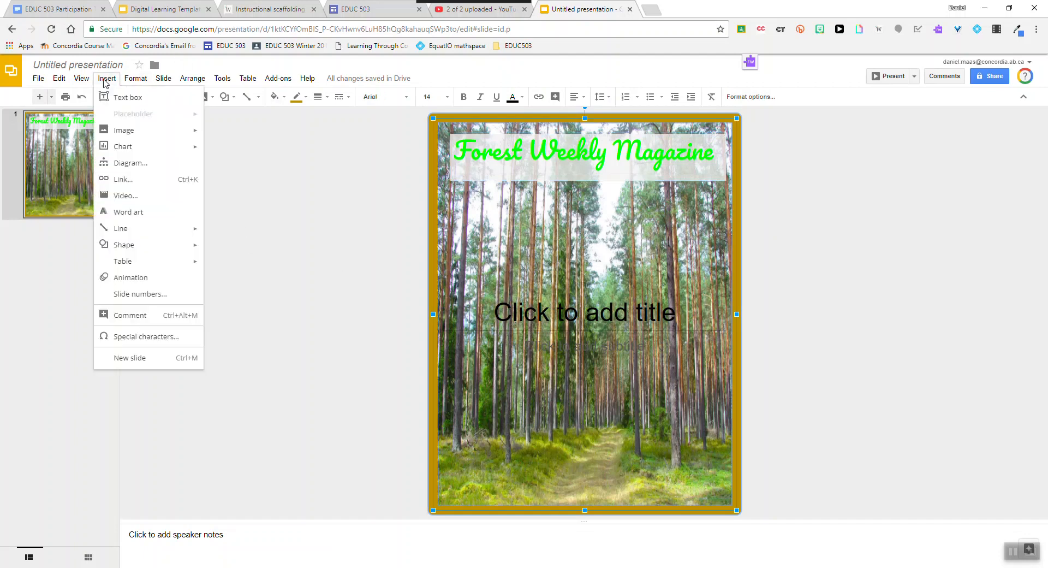
{"action": "mouse_move", "coordinate": [151, 134]}
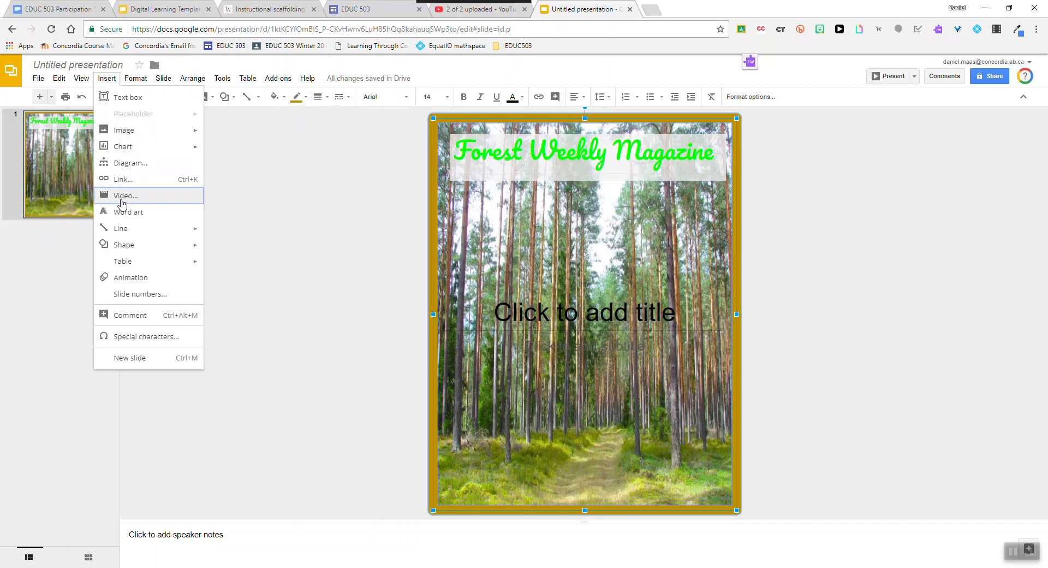
{"action": "left_click", "coordinate": [279, 204]}
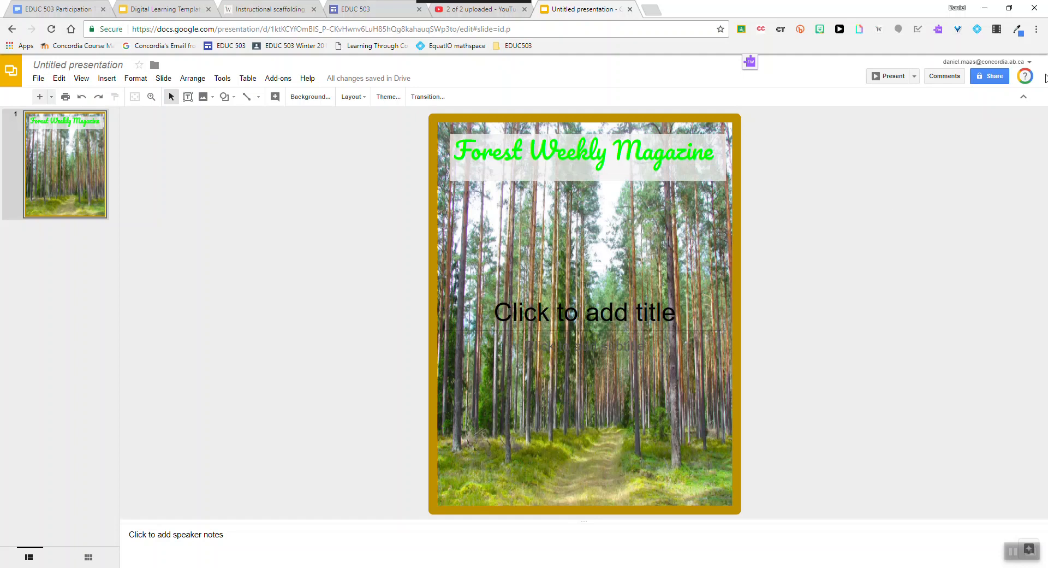
{"action": "left_click", "coordinate": [1036, 28]}
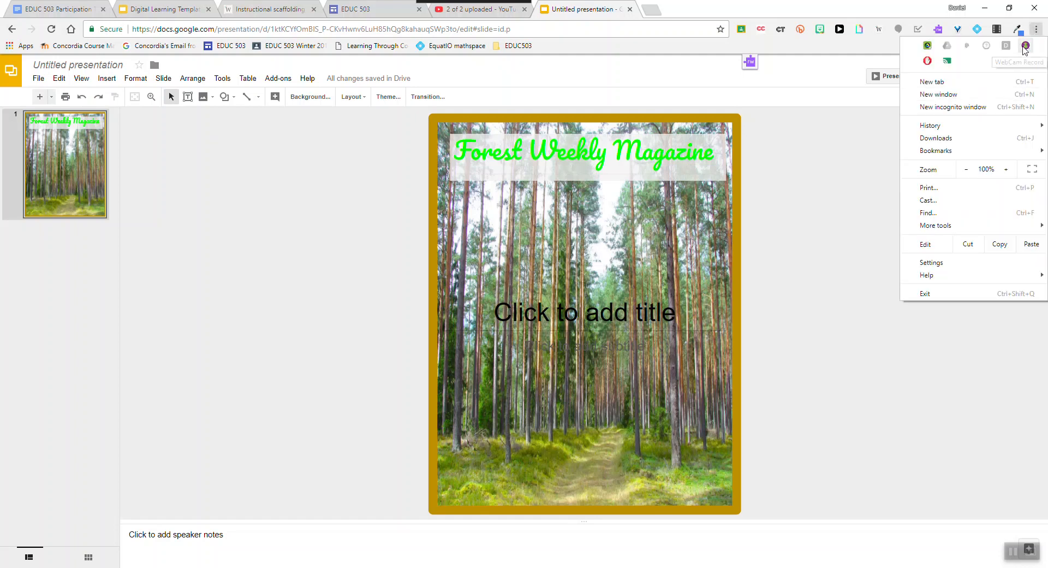
{"action": "left_click", "coordinate": [842, 141]}
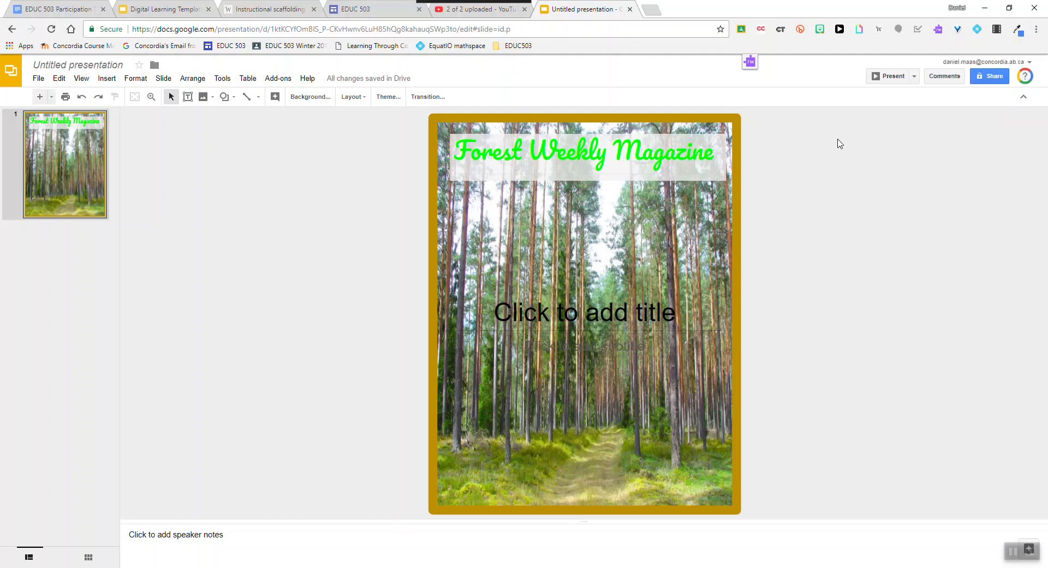
{"action": "left_click", "coordinate": [1031, 550]}
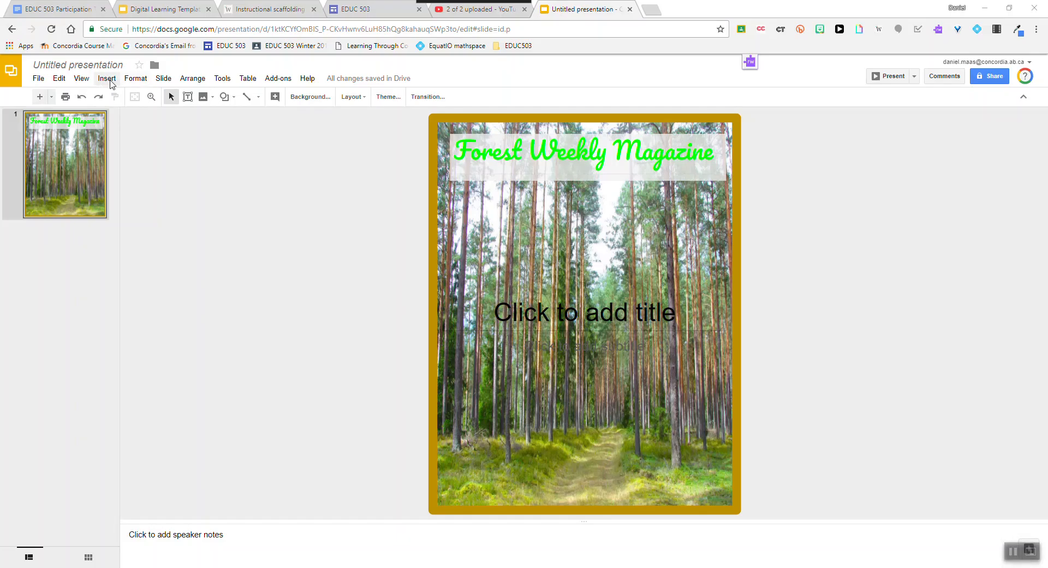
Step: Insert the WebCam_2017-09-27 video from Google Drive onto the cover
{"action": "left_click", "coordinate": [108, 79]}
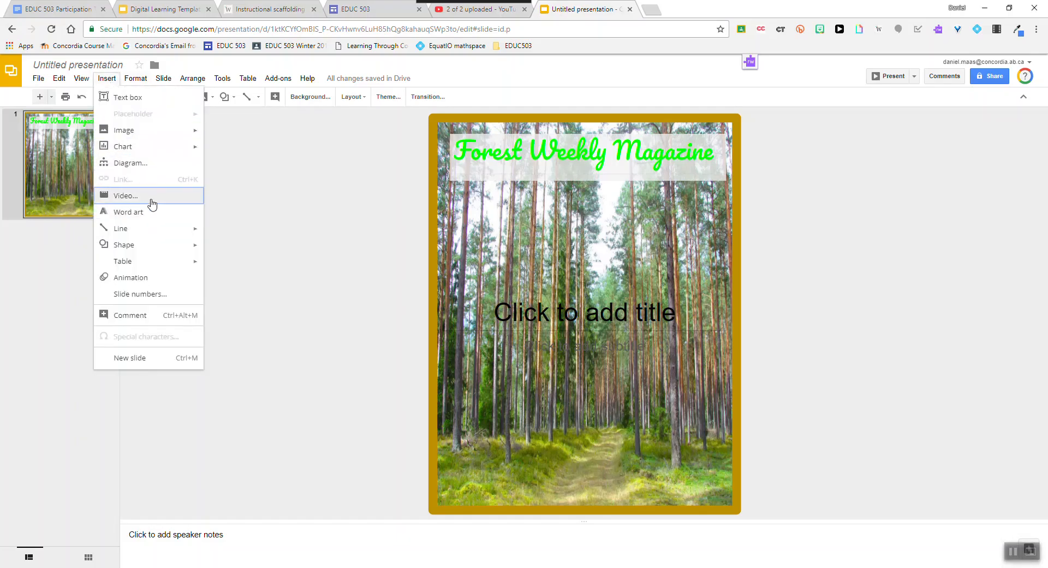
{"action": "left_click", "coordinate": [125, 196]}
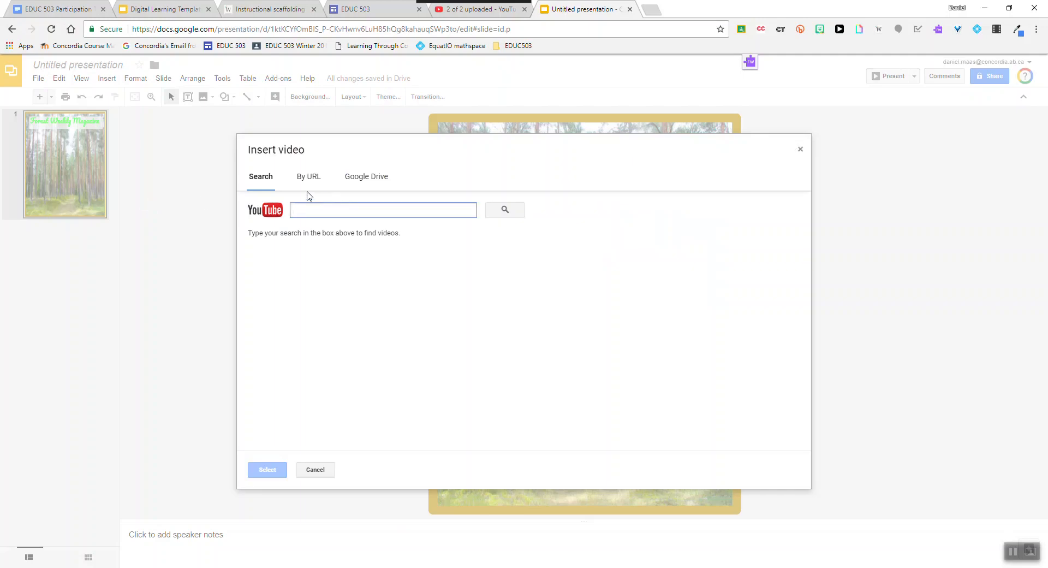
{"action": "left_click", "coordinate": [366, 176]}
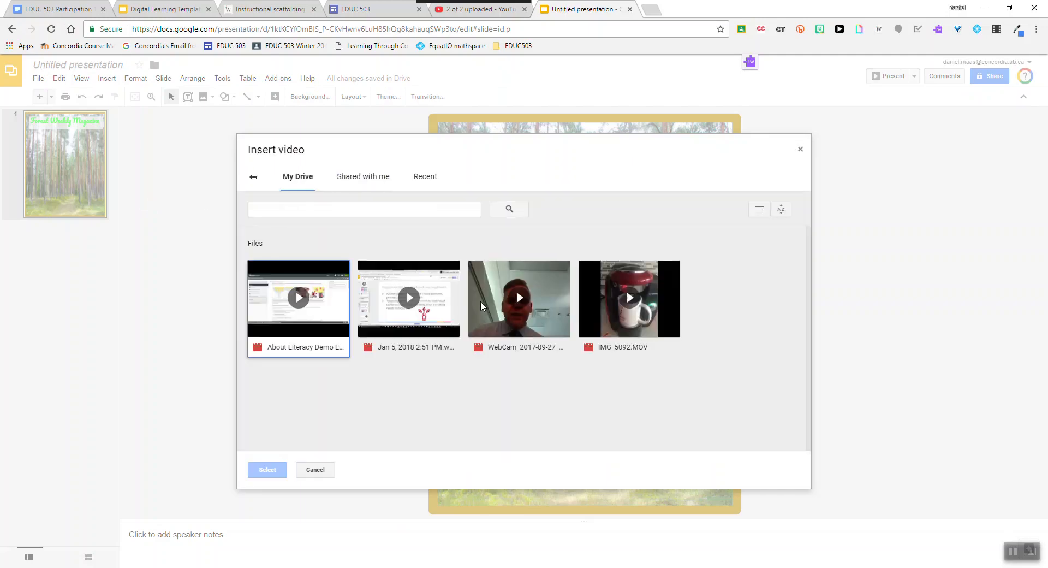
{"action": "left_click", "coordinate": [486, 306]}
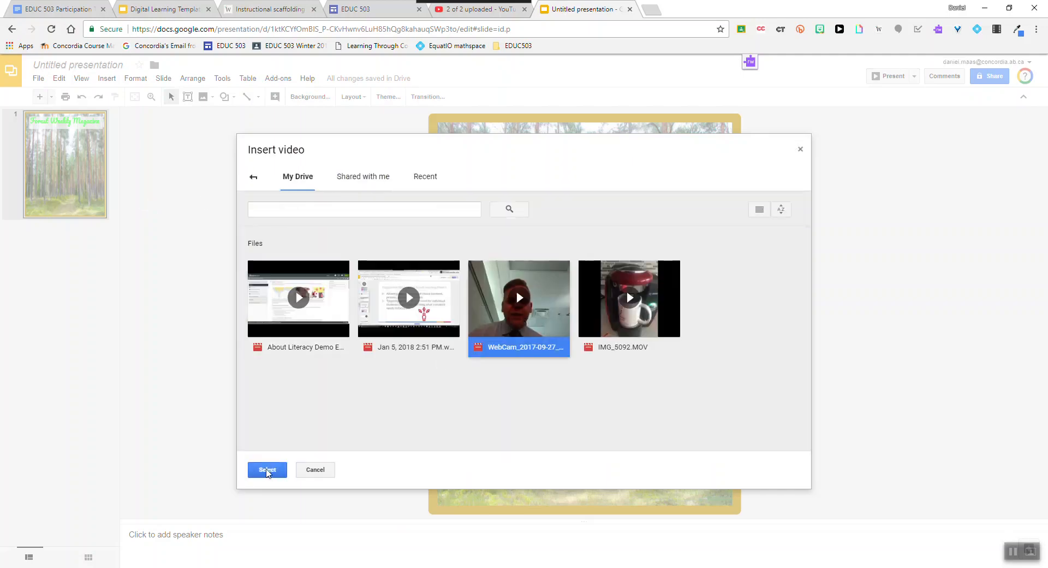
{"action": "left_click", "coordinate": [269, 471]}
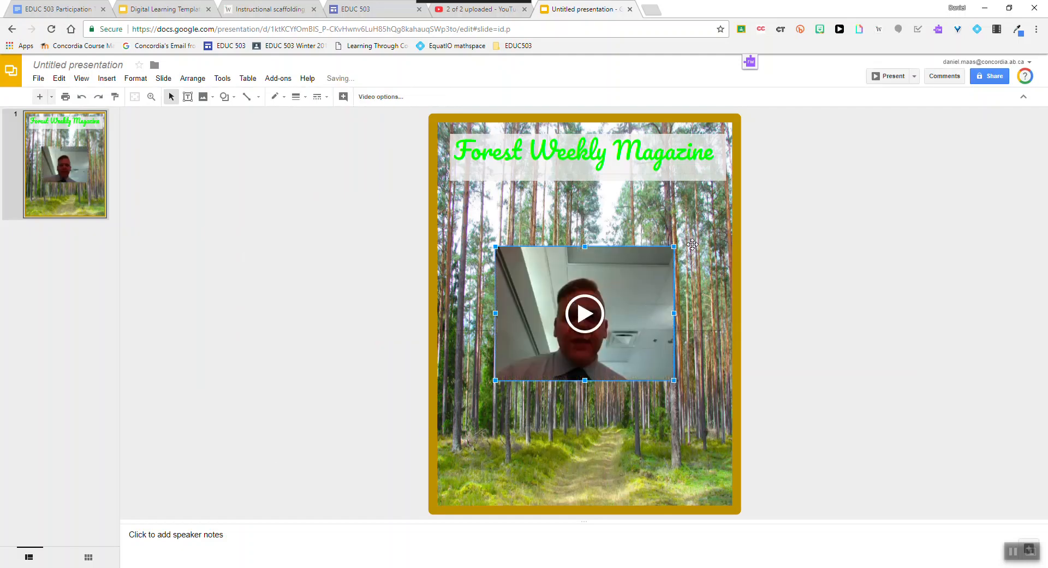
Step: Shrink the webcam video and move it just below the title box, aligned with the box's left edge
{"action": "left_click_drag", "start_coordinate": [673, 247], "coordinate": [617, 288]}
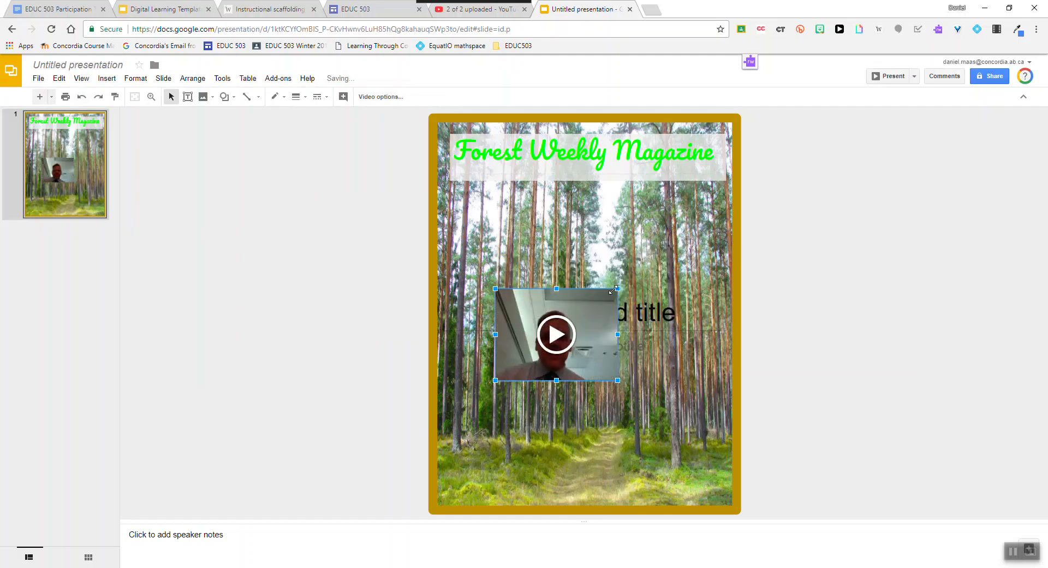
{"action": "left_click_drag", "start_coordinate": [480, 244], "coordinate": [476, 225]}
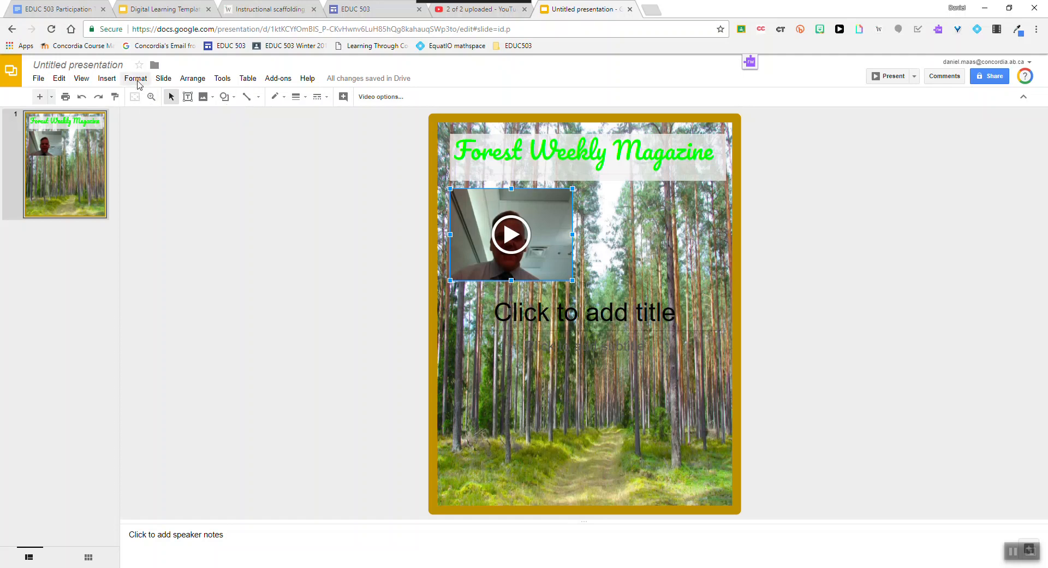
Step: Add a Fade in animation that starts On click to the title text box
{"action": "left_click", "coordinate": [106, 80]}
{"action": "mouse_move", "coordinate": [159, 131]}
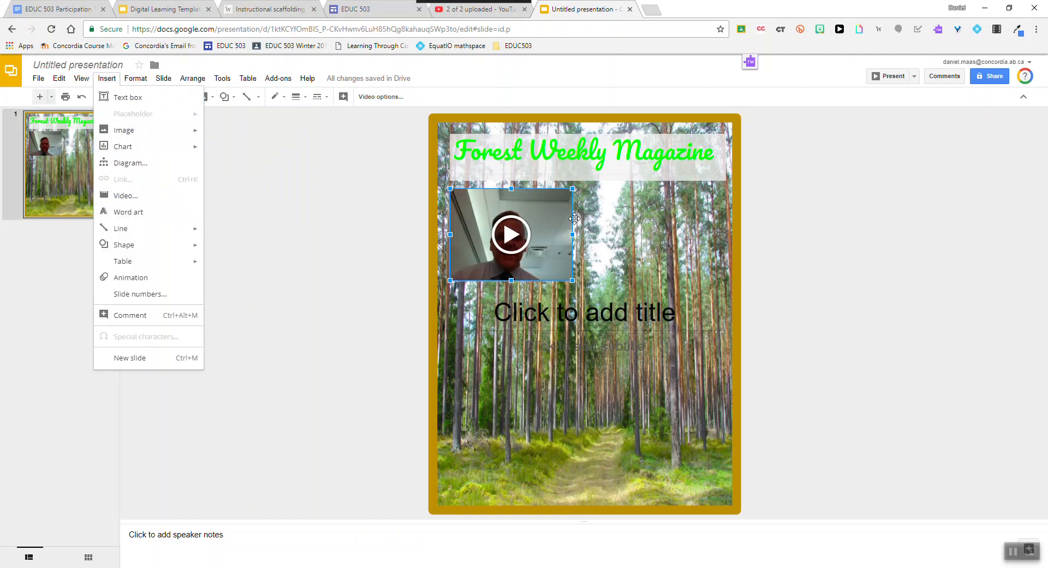
{"action": "left_click", "coordinate": [587, 159]}
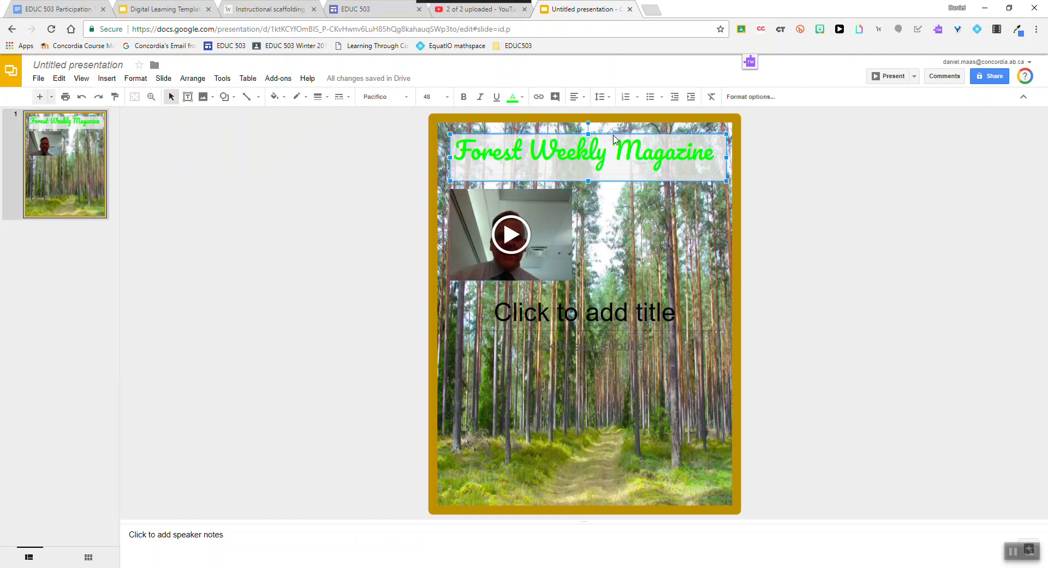
{"action": "left_click", "coordinate": [107, 78]}
{"action": "left_click", "coordinate": [133, 277]}
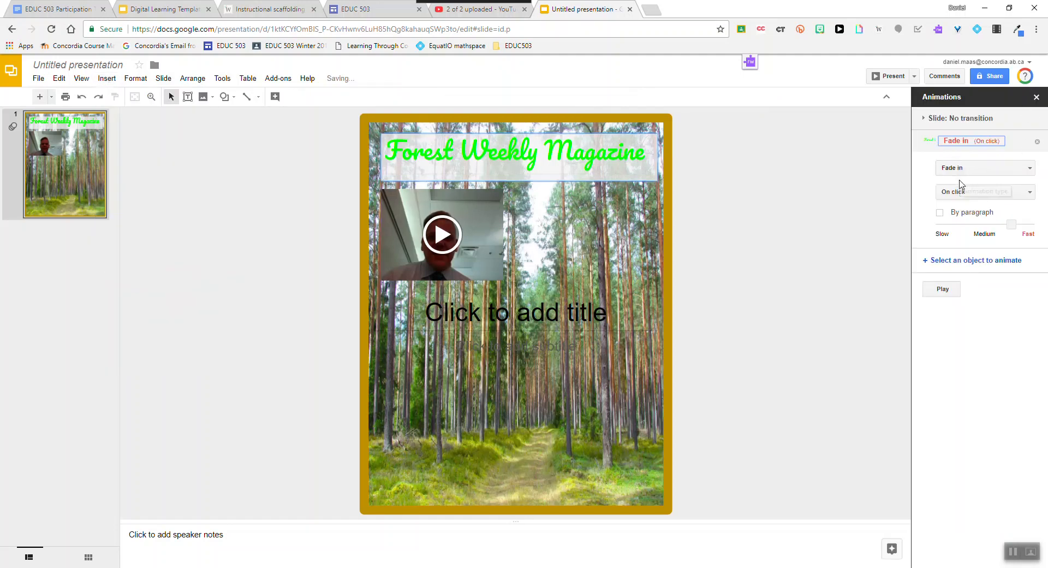
Step: Preview the slide's animation, stop it, and add a second On click Fade in animation to the title text box
{"action": "left_click", "coordinate": [943, 291]}
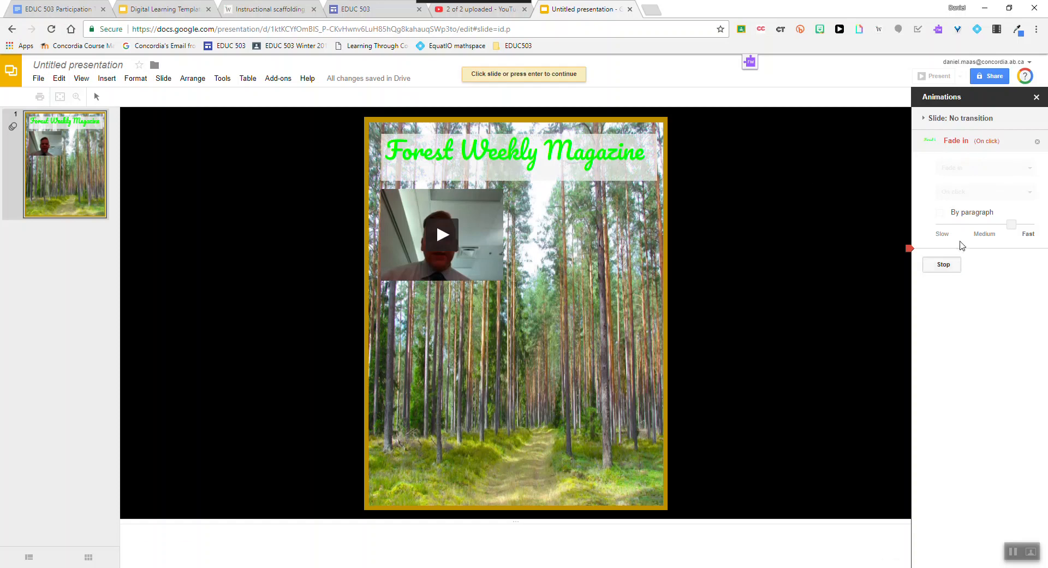
{"action": "left_click", "coordinate": [949, 263]}
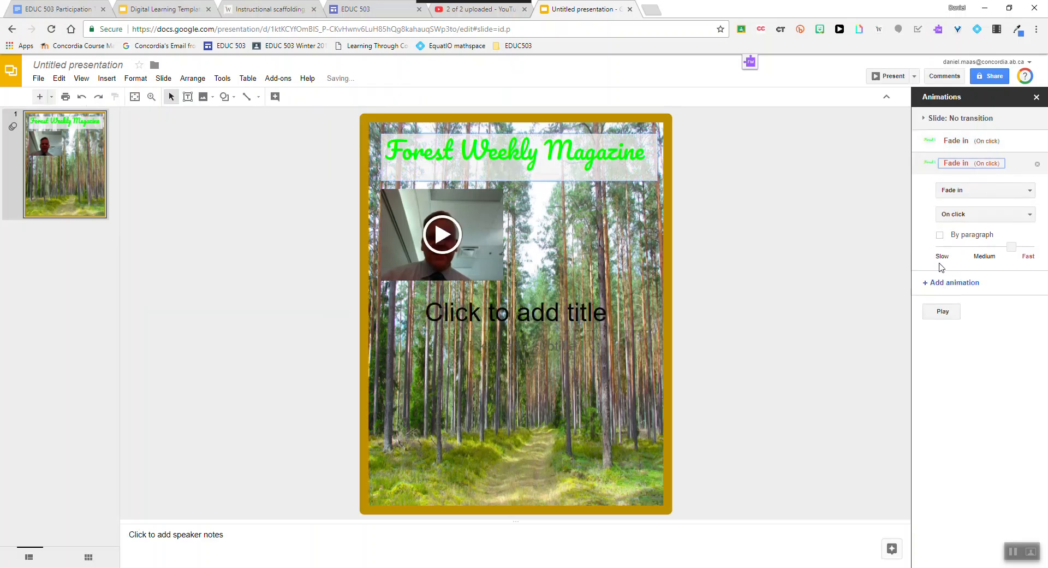
{"action": "left_click", "coordinate": [1004, 196]}
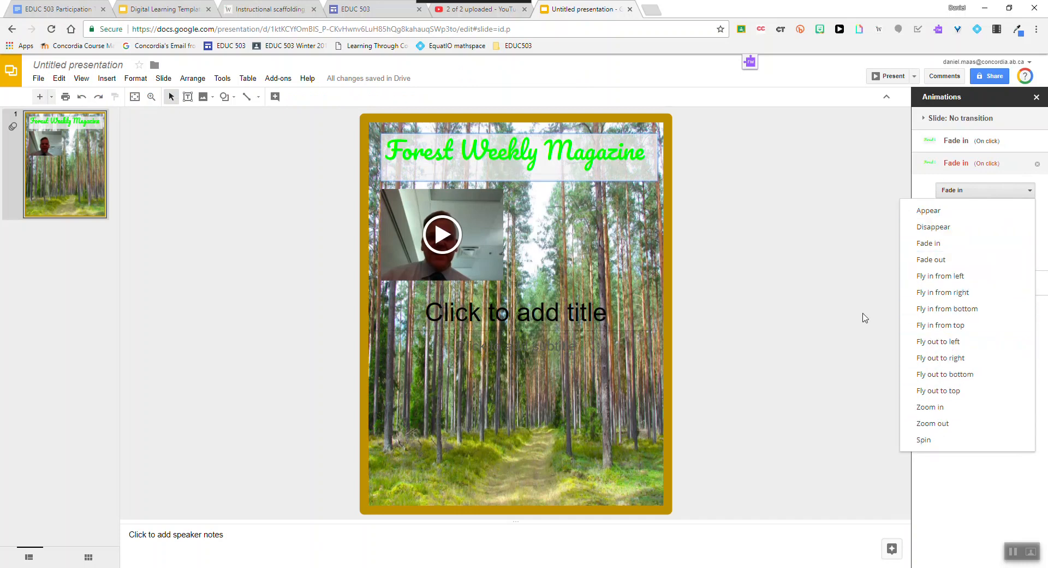
{"action": "left_click", "coordinate": [828, 332]}
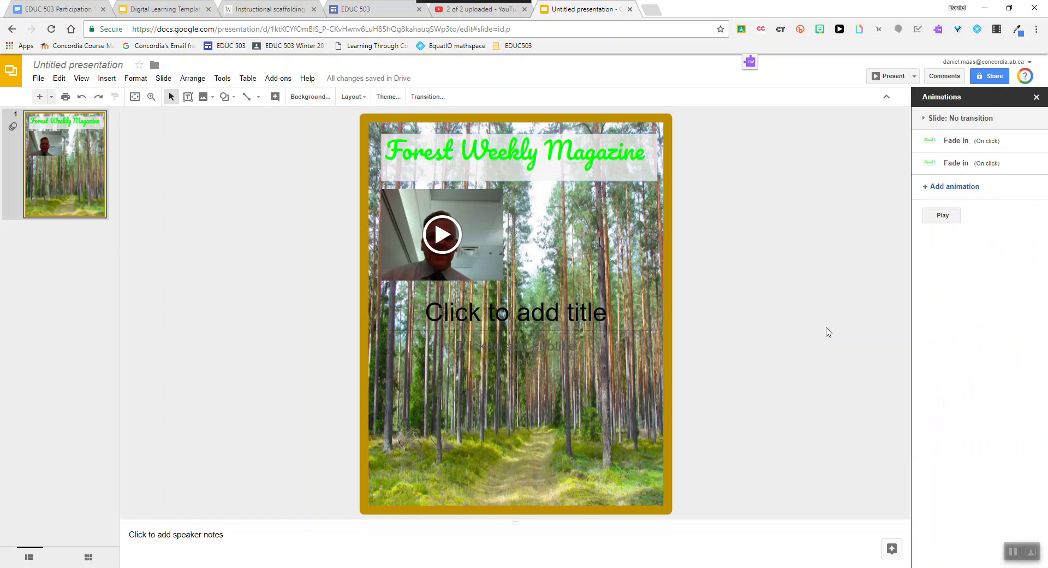
Step: Close the Animations pane to return to the full slide view of the cover
{"action": "left_click", "coordinate": [1036, 96]}
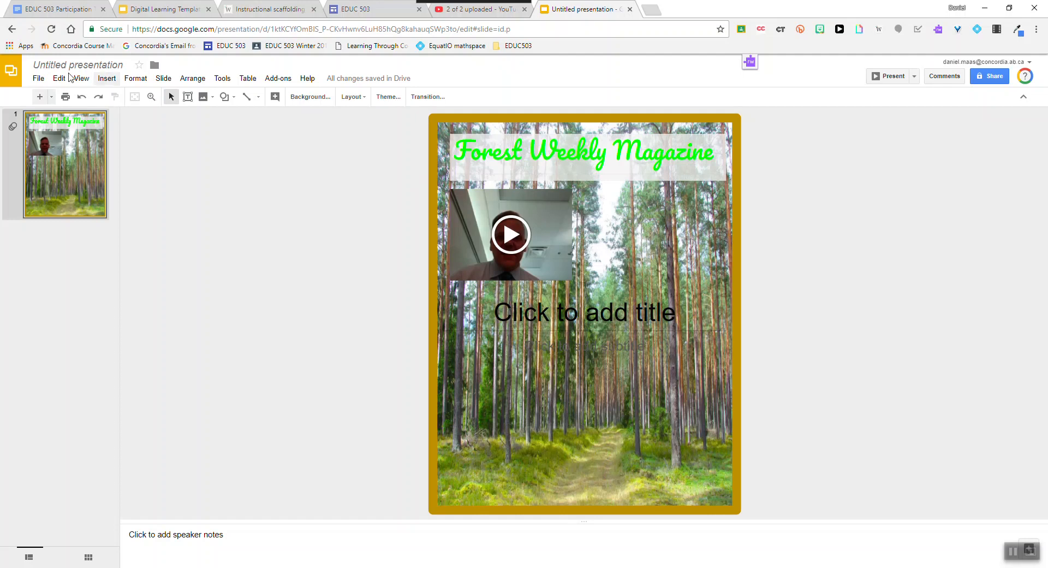
{"action": "left_click", "coordinate": [95, 65]}
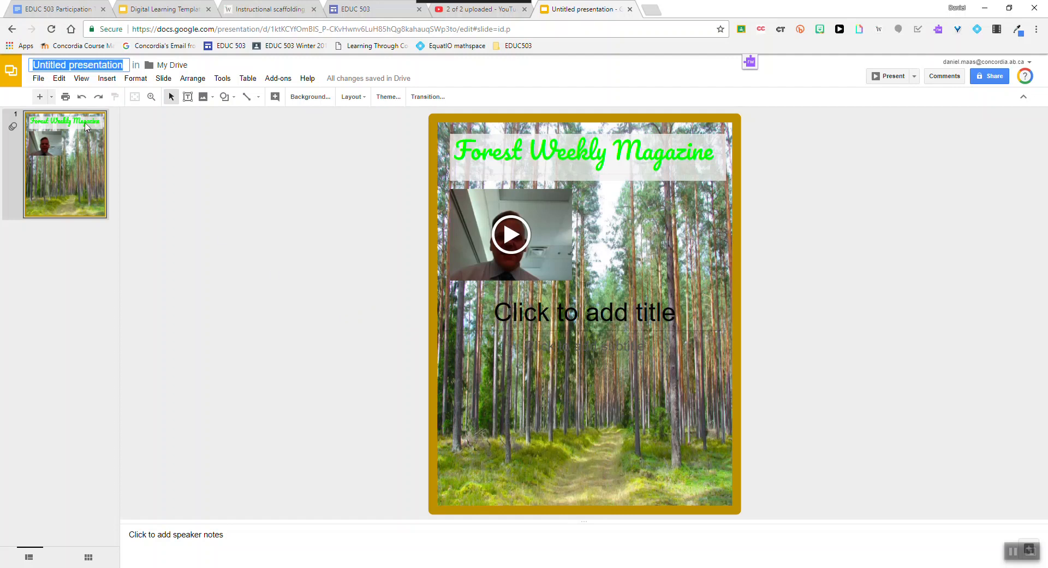
{"action": "left_click", "coordinate": [39, 79]}
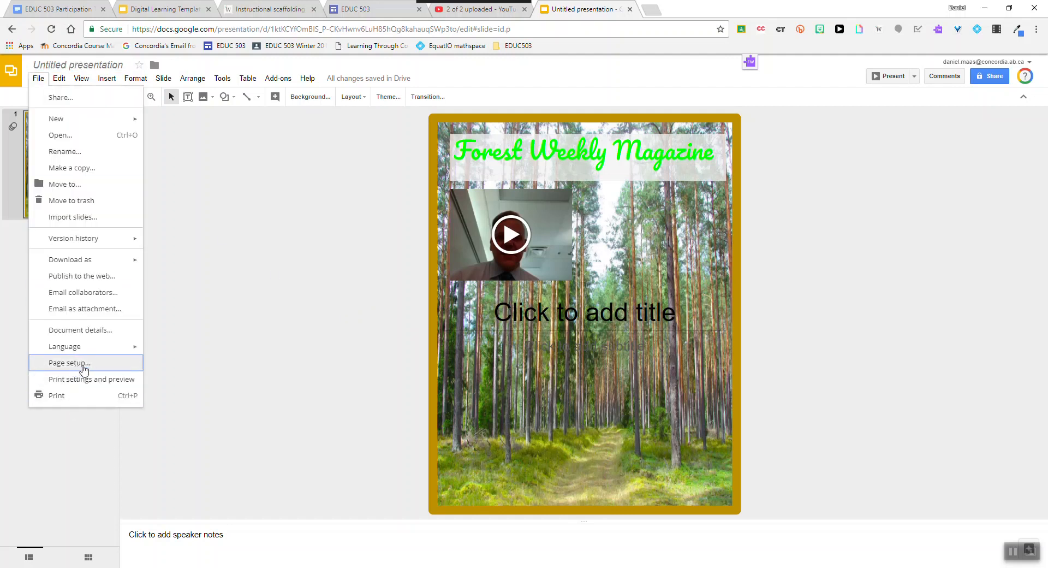
{"action": "left_click", "coordinate": [297, 350]}
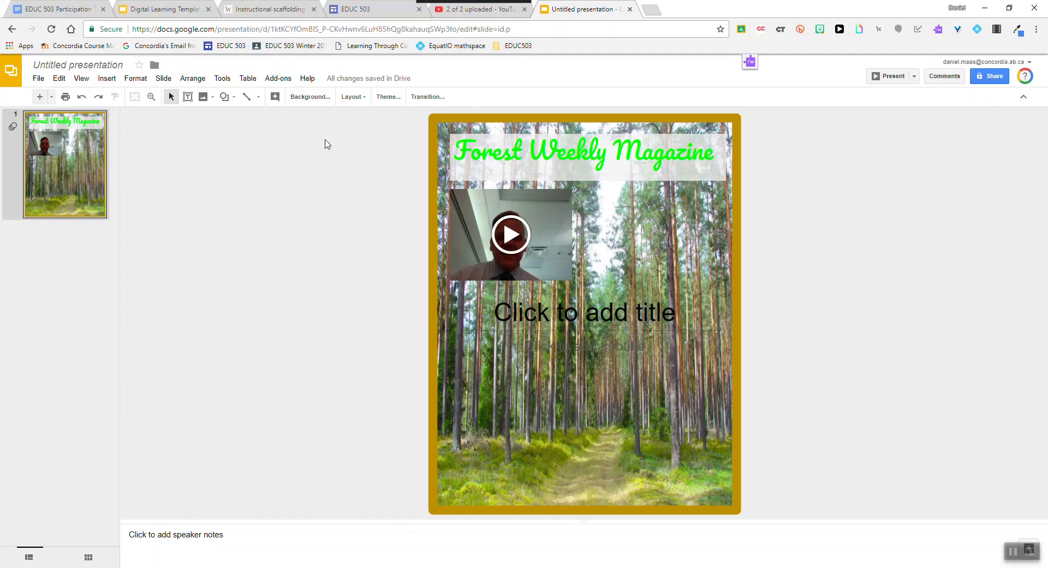
{"action": "left_click", "coordinate": [225, 102]}
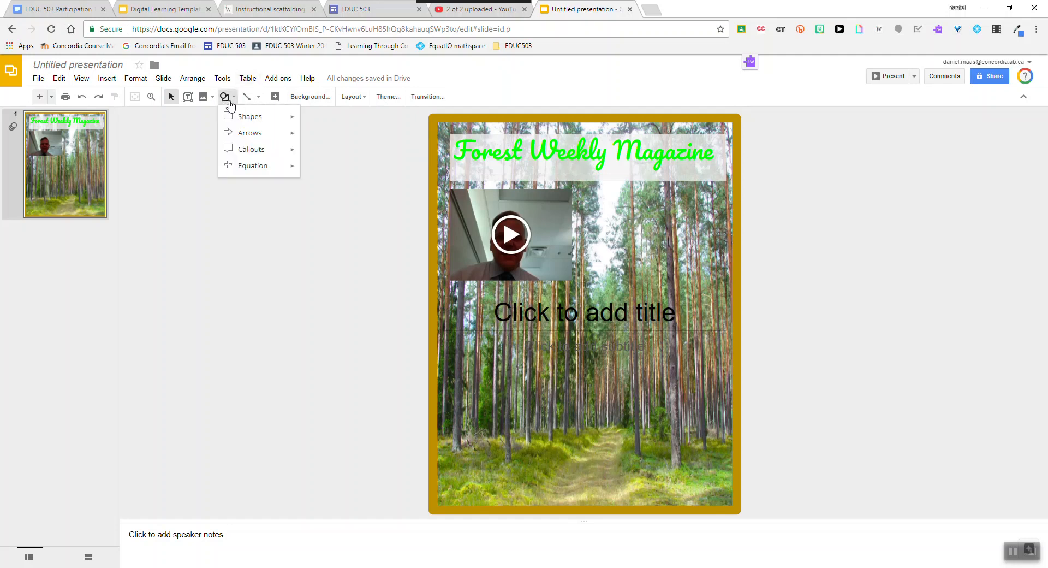
{"action": "mouse_move", "coordinate": [259, 120]}
{"action": "left_click", "coordinate": [275, 261]}
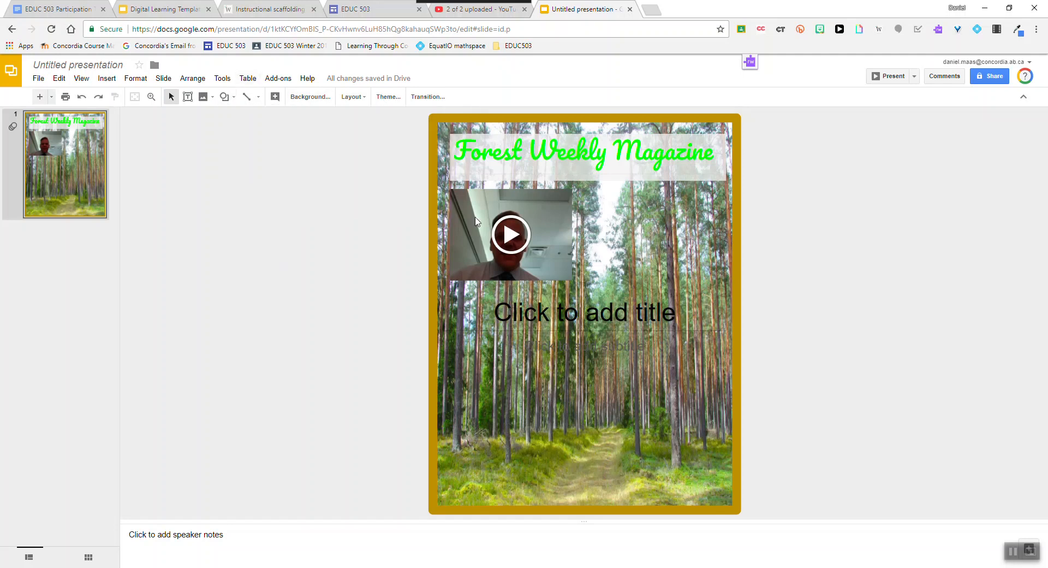
{"action": "left_click", "coordinate": [431, 129]}
{"action": "left_click", "coordinate": [274, 97]}
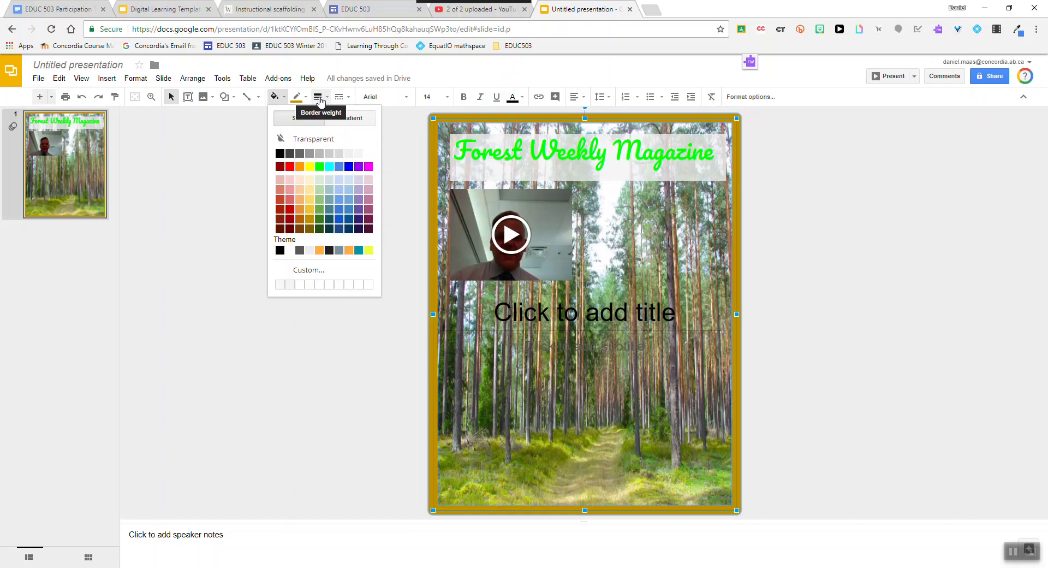
{"action": "left_click", "coordinate": [342, 98]}
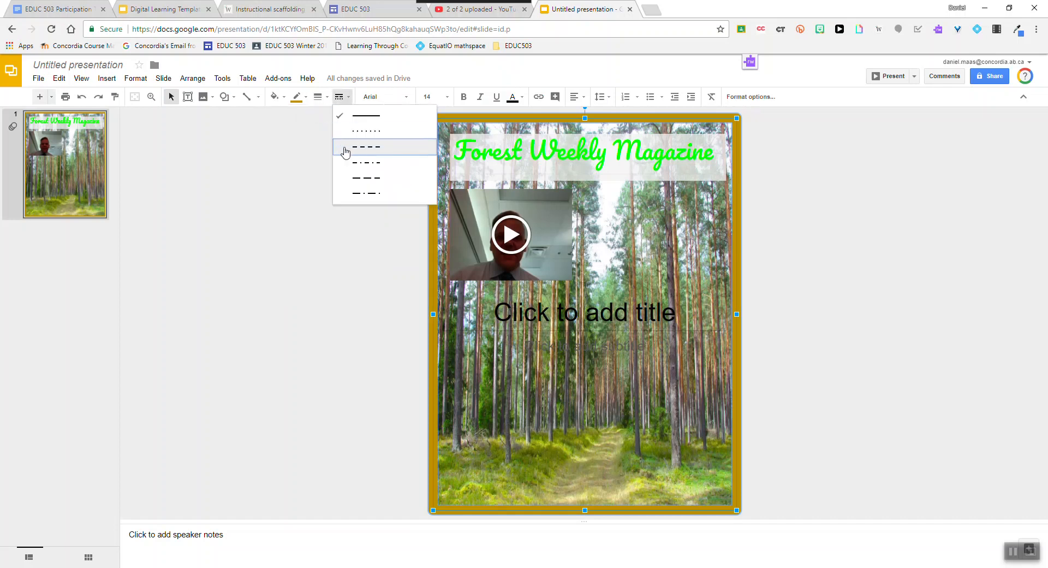
{"action": "left_click", "coordinate": [232, 195]}
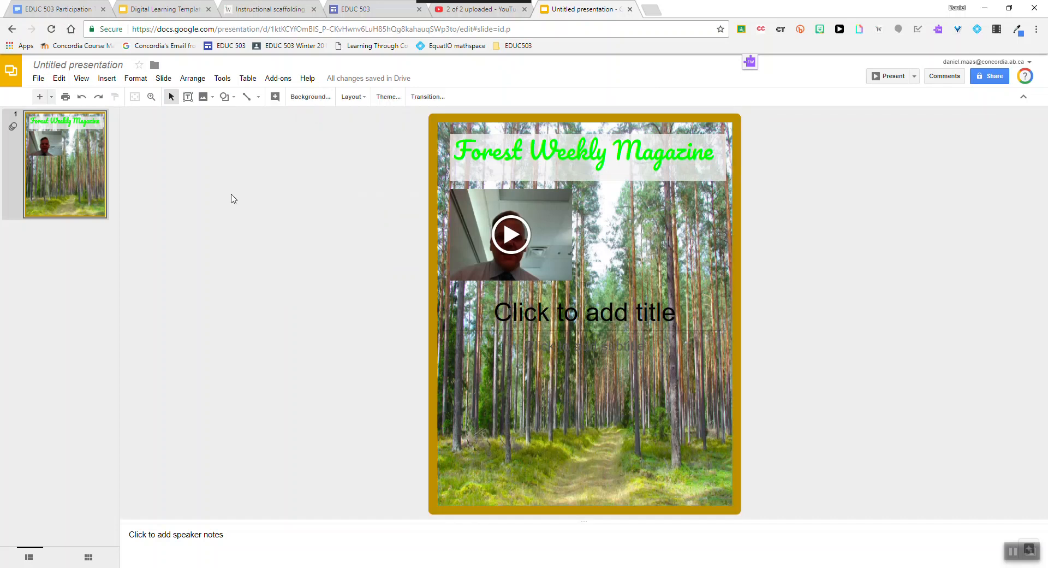